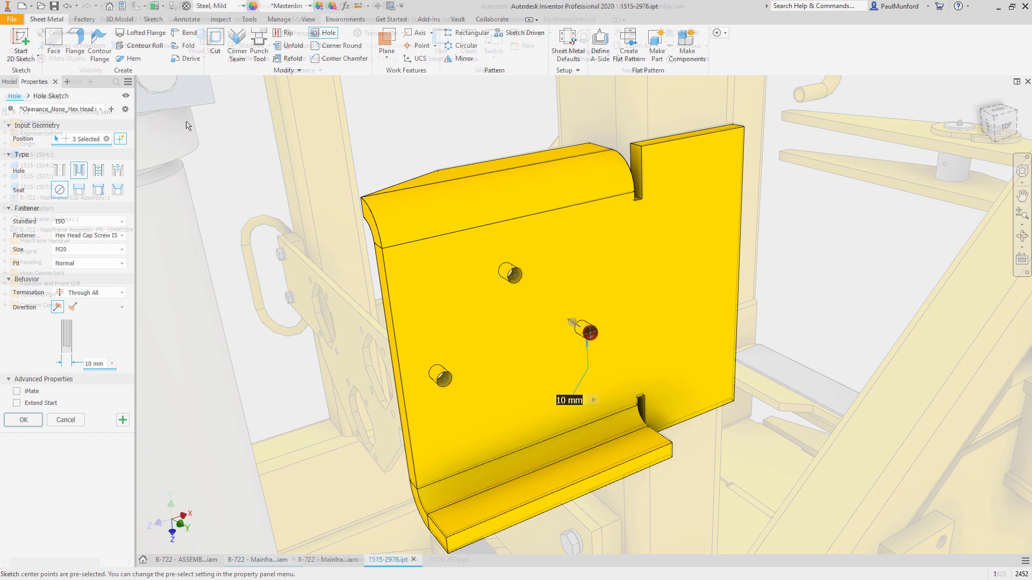
Cut a single 60 mm diameter hole in the plate, keeping only one hole point.
click(123, 139)
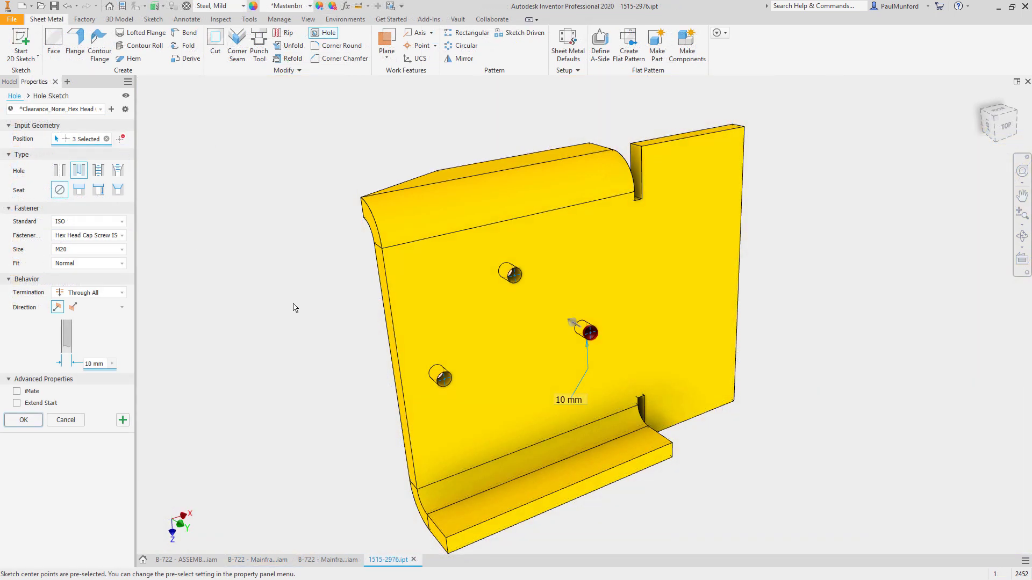
ctrl+click(514, 275)
right_click(519, 275)
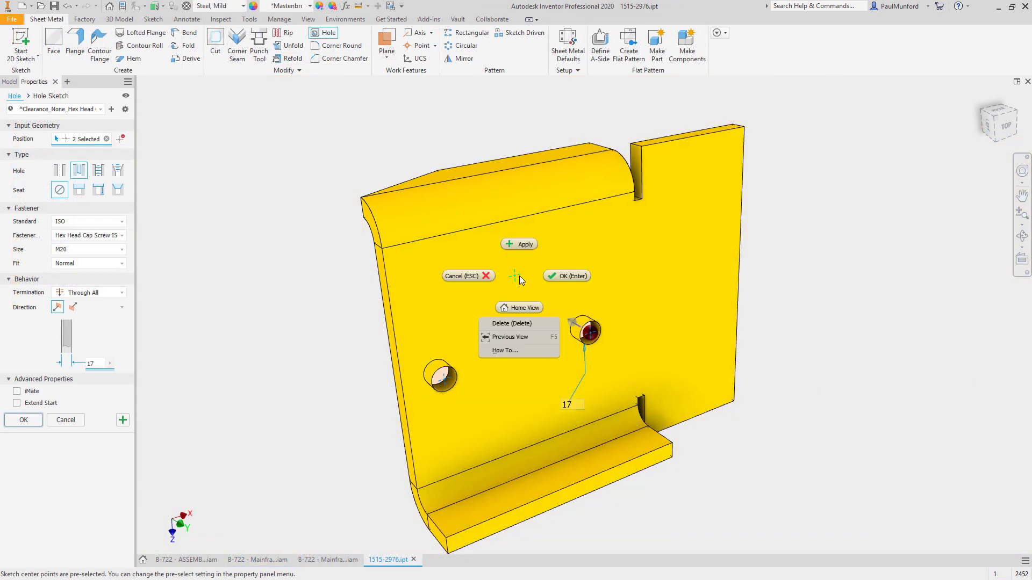
key(Escape)
click(528, 246)
text(60)
right_click(528, 245)
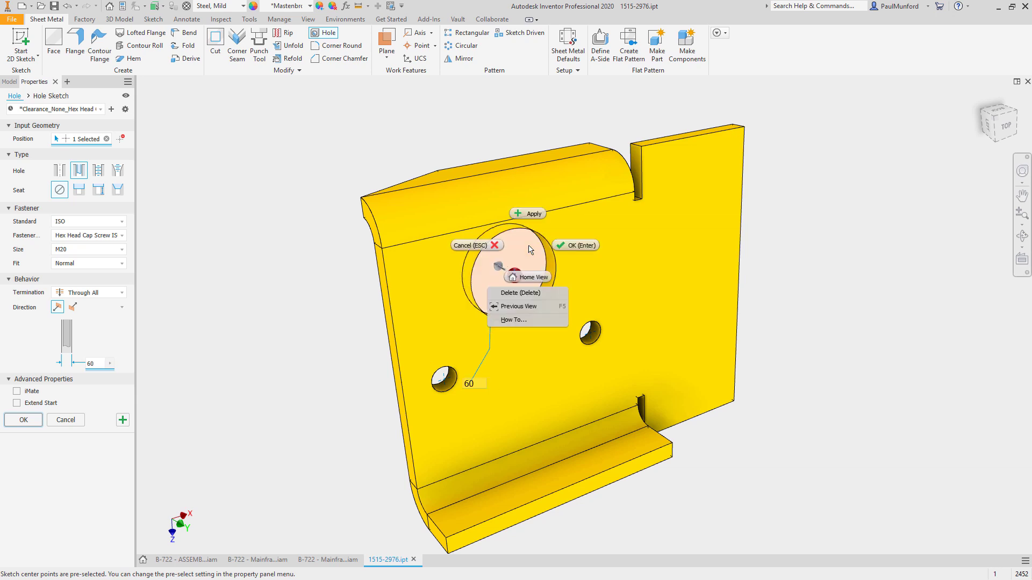
click(539, 214)
Place two 22 mm holes at the plate's upper and lower right, then edit their positioning sketch.
click(123, 142)
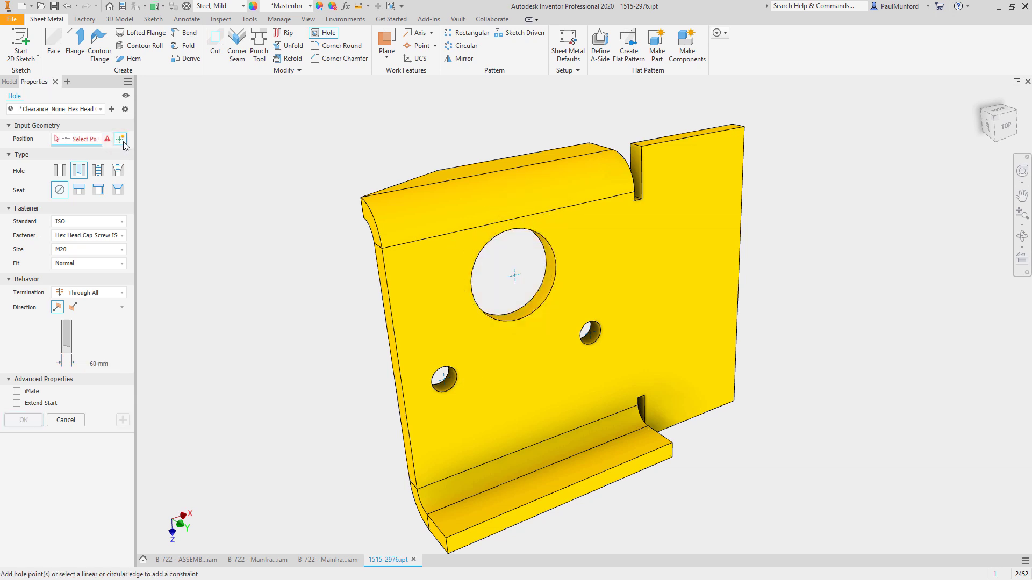
click(101, 109)
click(53, 145)
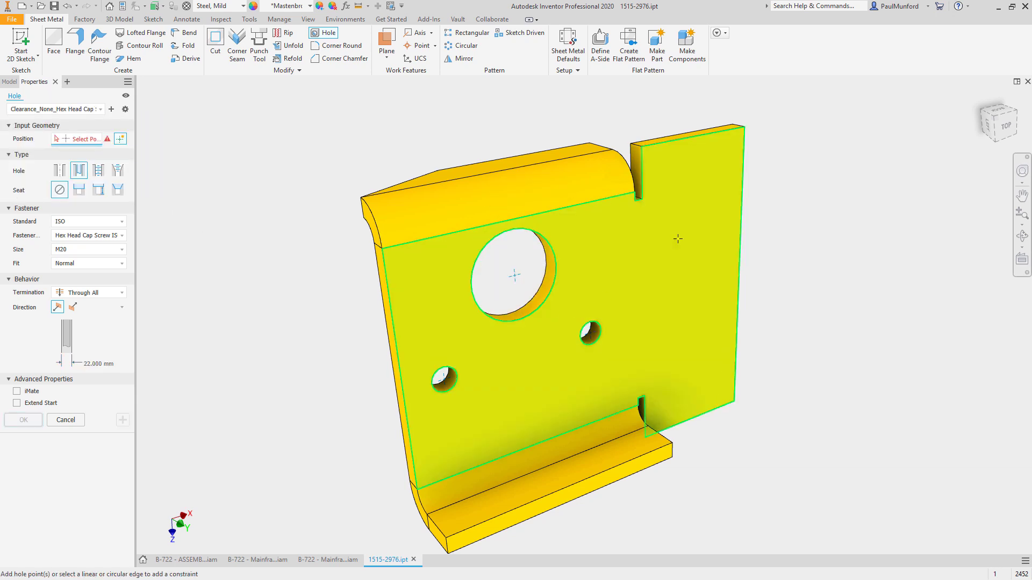
click(693, 200)
click(695, 342)
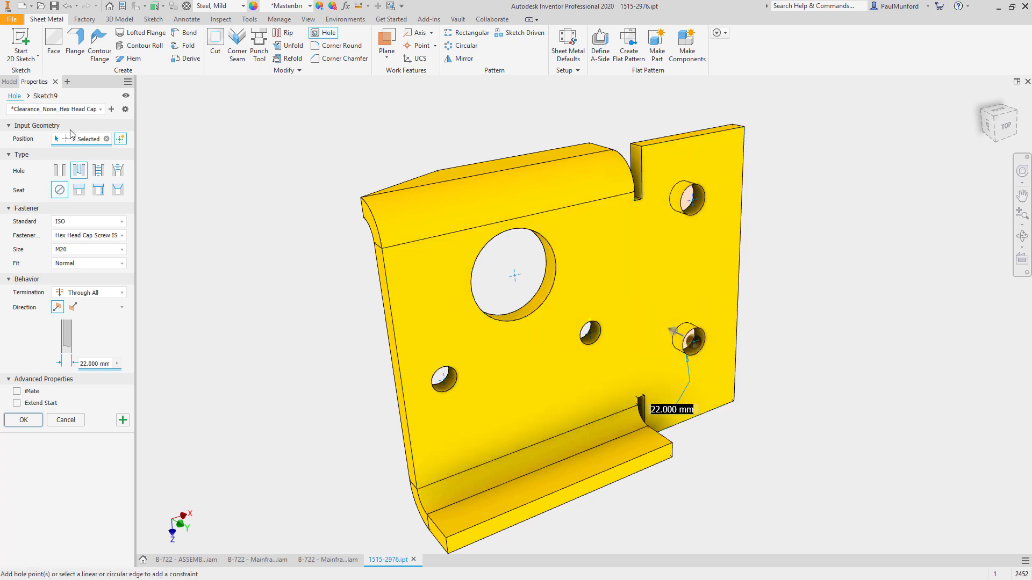
click(45, 97)
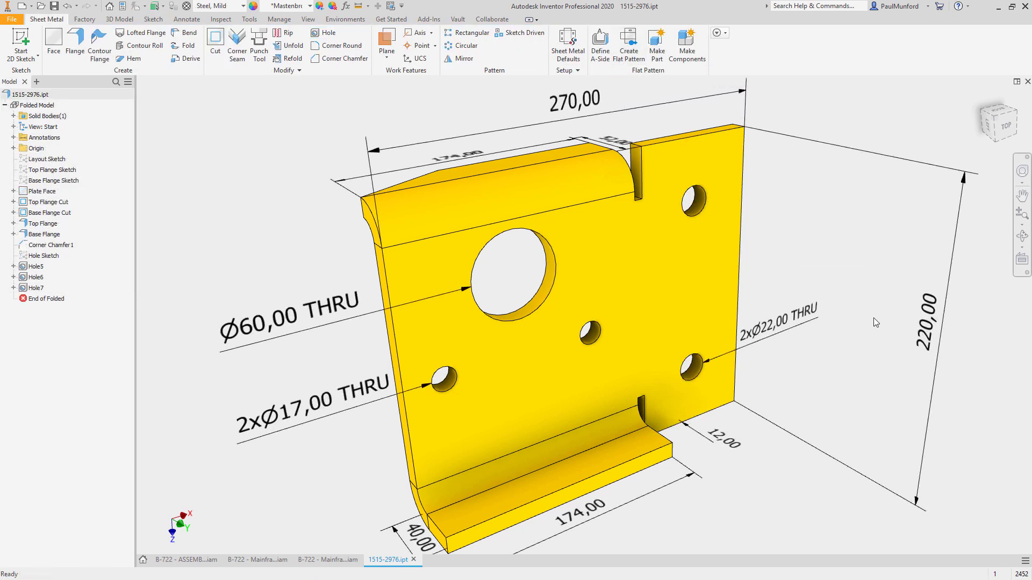
Move the 220,00 height dimension onto the plate's front face plane.
right_click(923, 325)
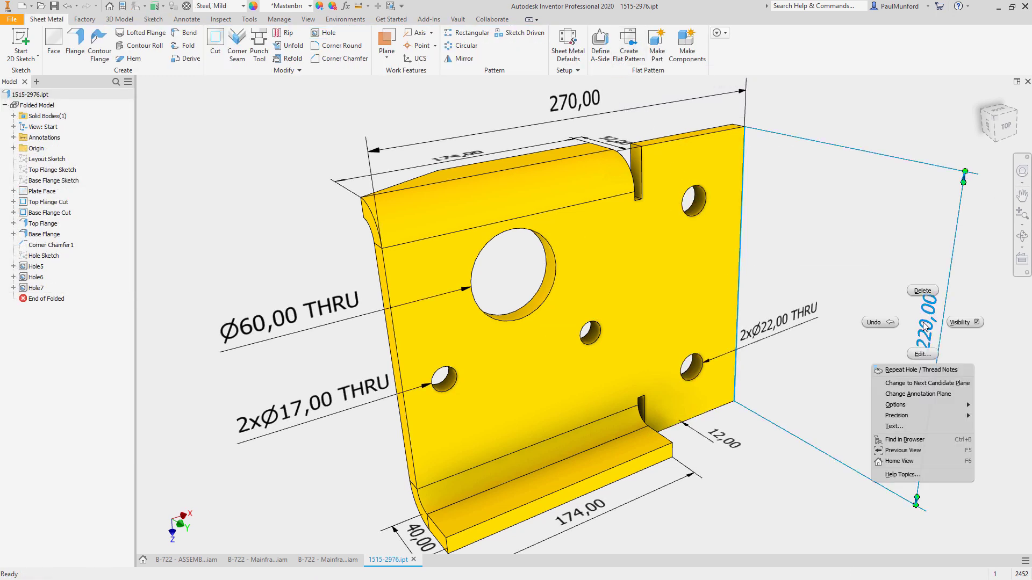
click(920, 395)
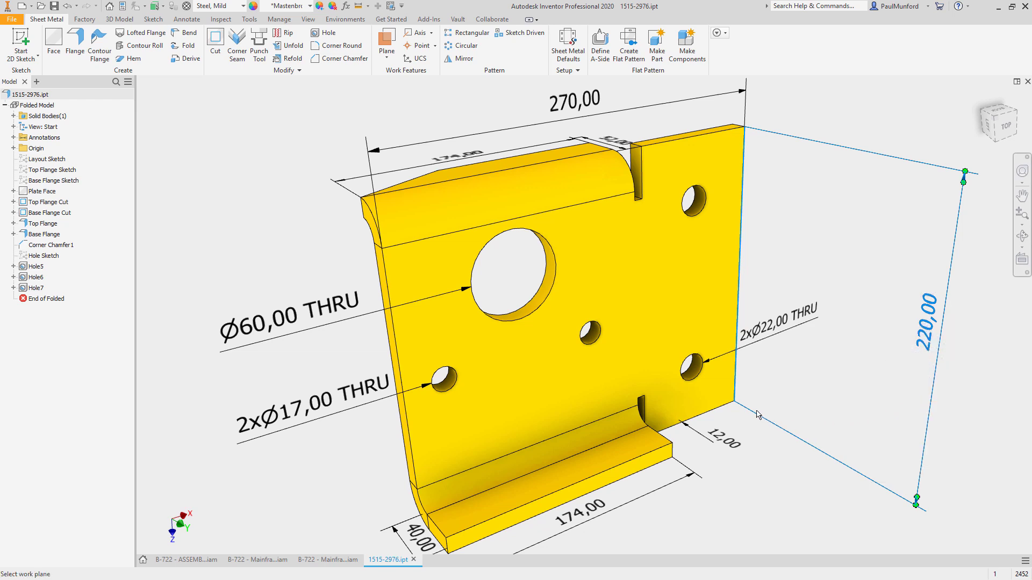
click(726, 395)
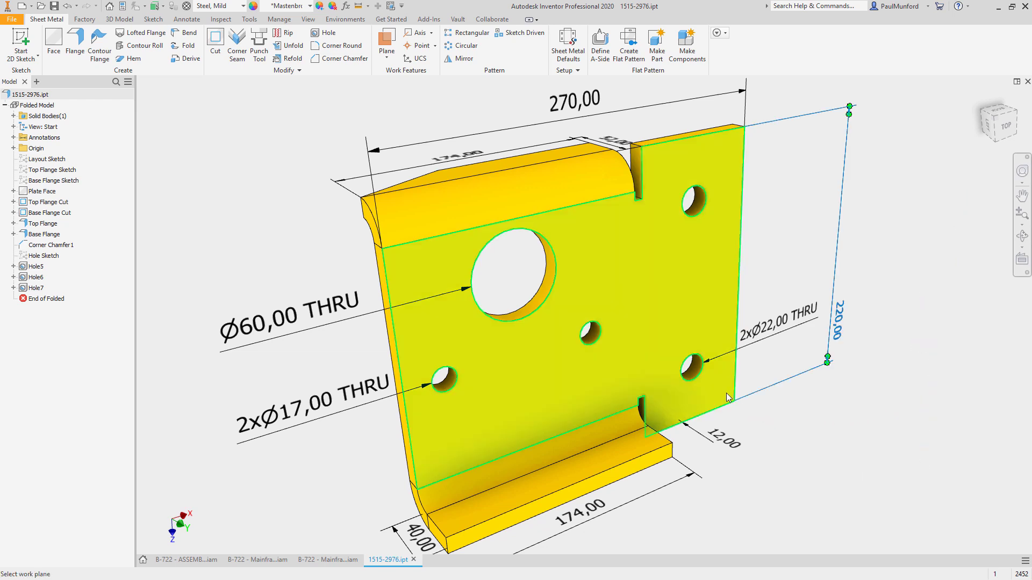
right_click(761, 415)
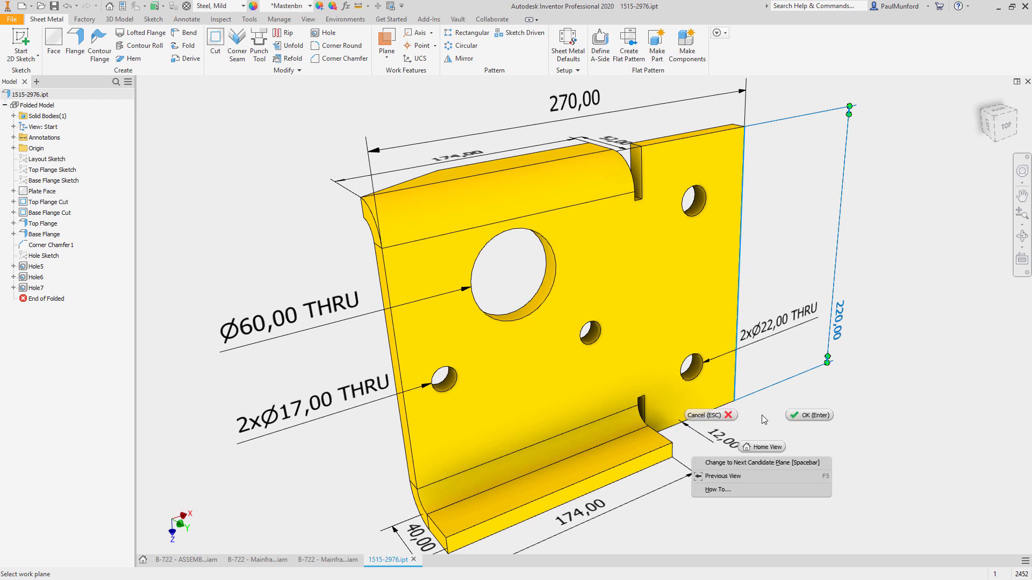
Confirm the front-face annotation plane and show extended feature names like hole size and depth.
click(810, 415)
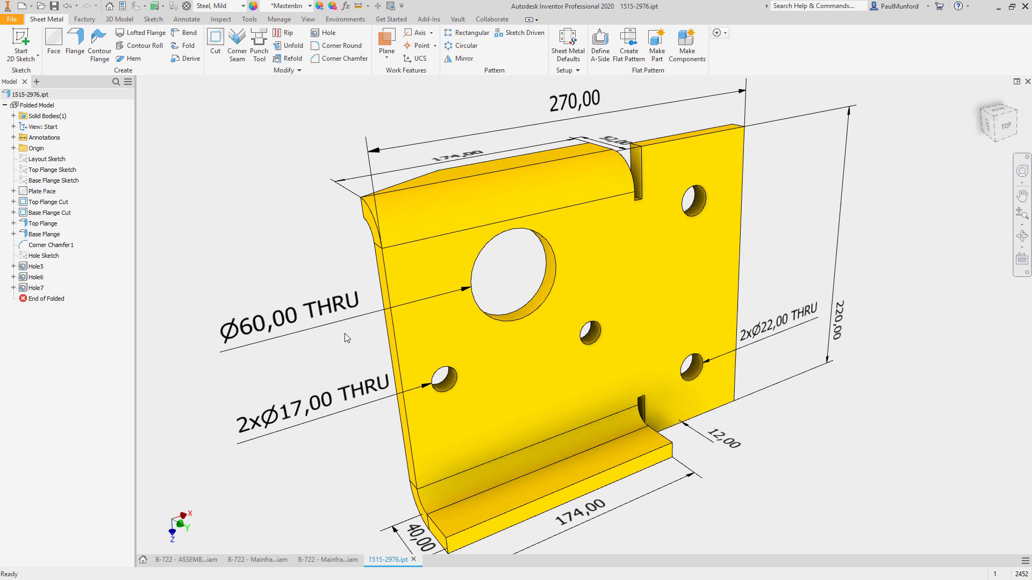
click(128, 82)
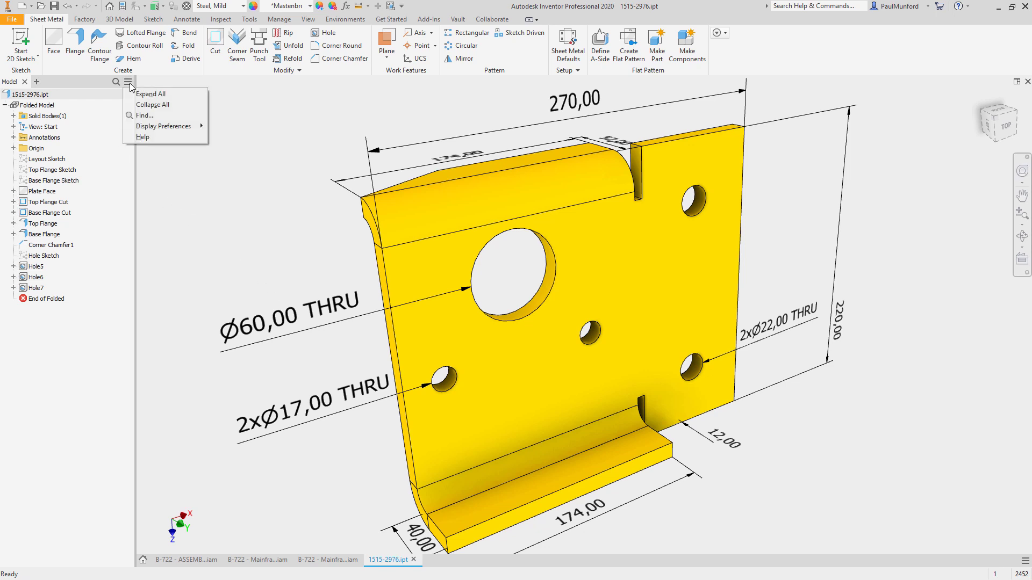
mouse_move(139, 129)
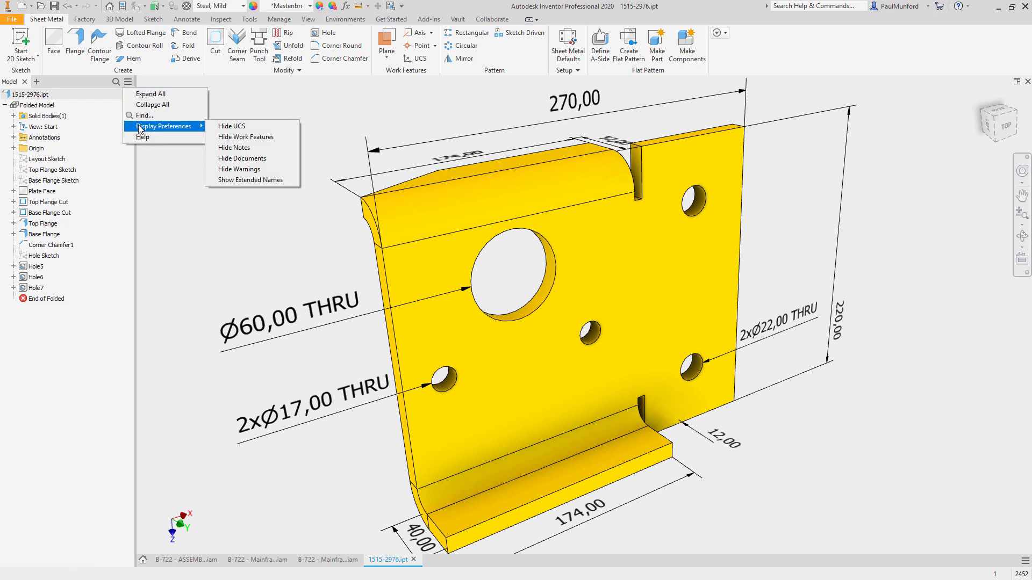
click(234, 181)
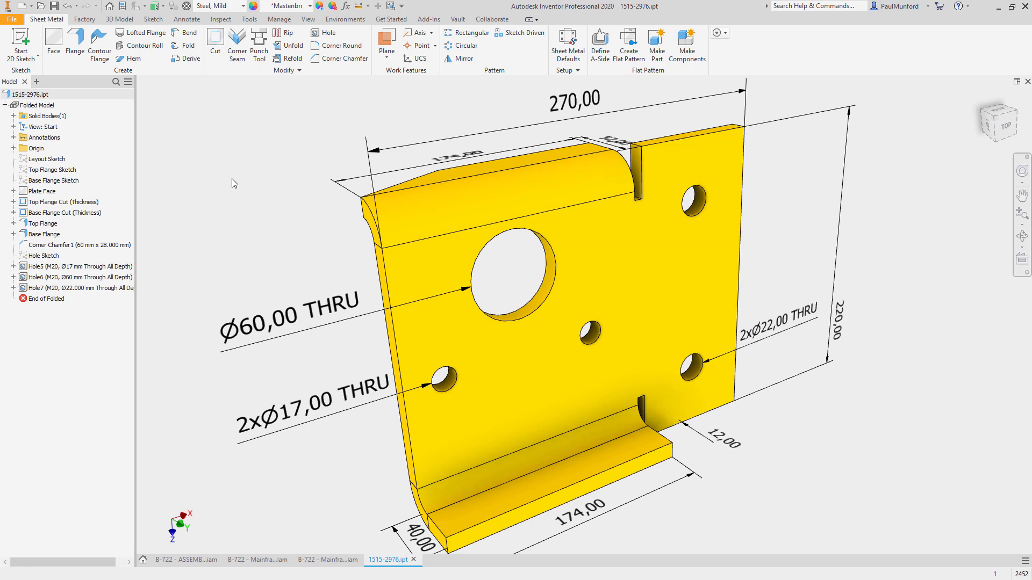
Generate a compression spring sub-assembly on the upper shaft, starting at the flange face.
click(492, 50)
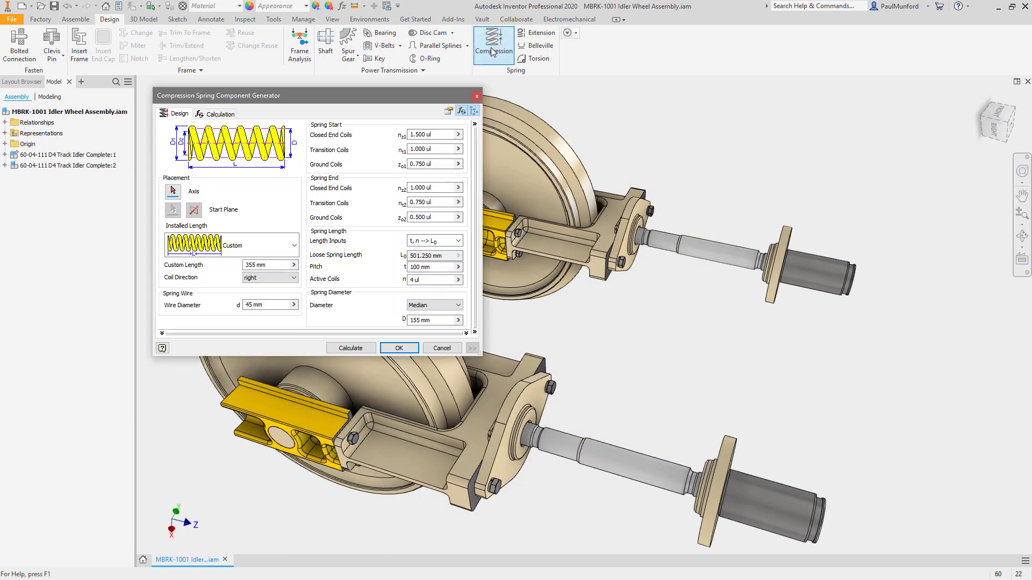
click(474, 112)
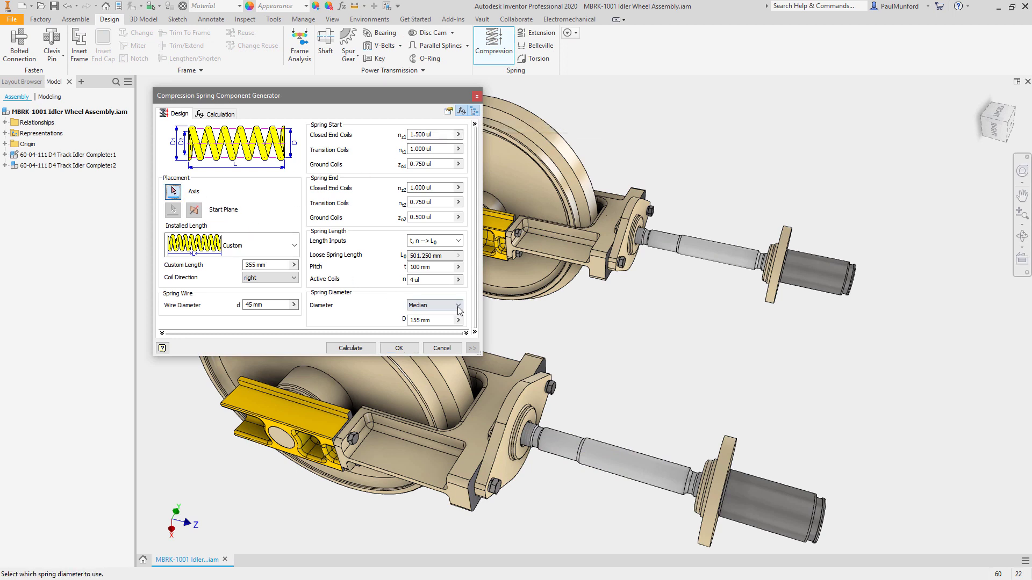
click(705, 258)
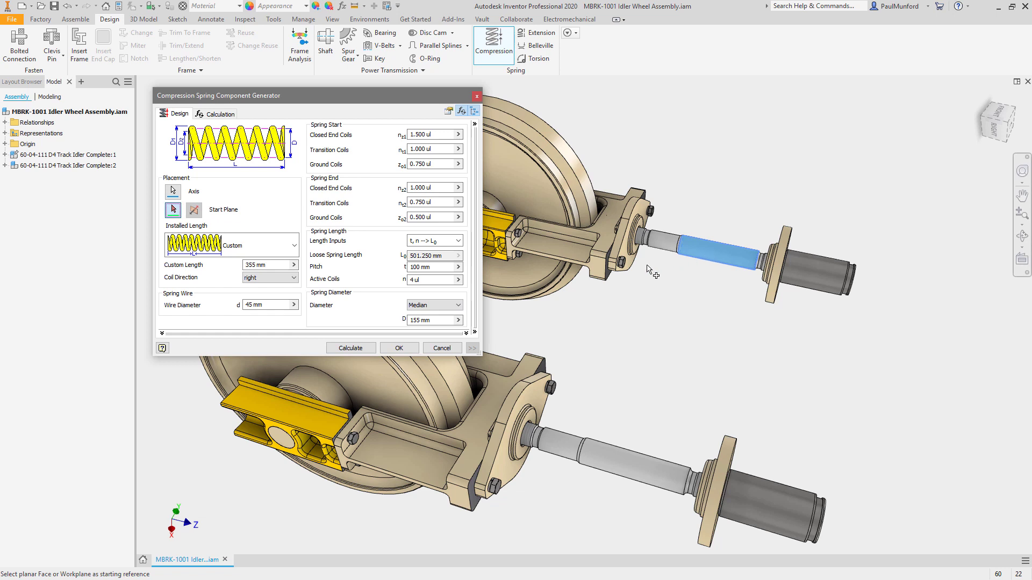
click(633, 257)
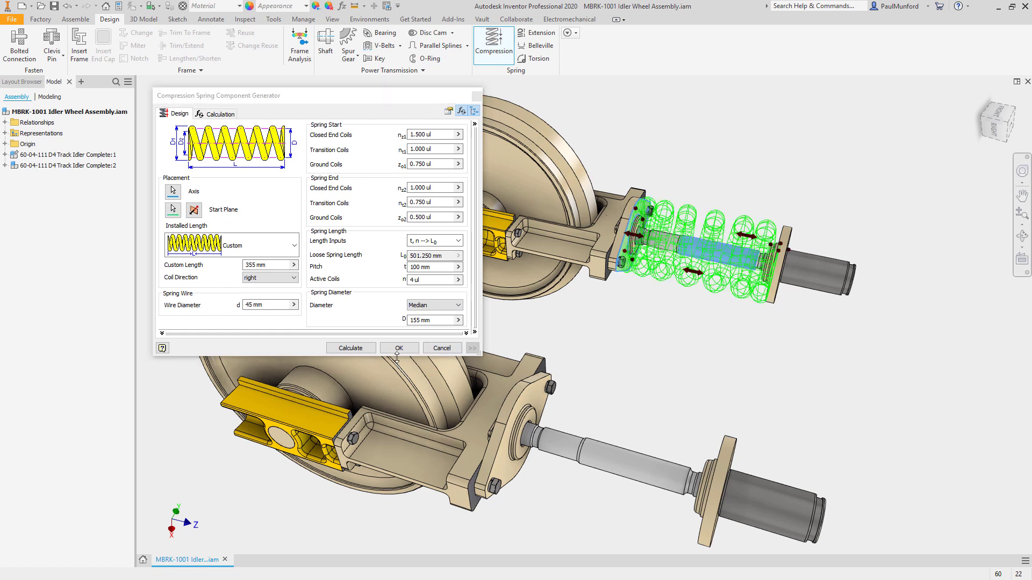
click(396, 348)
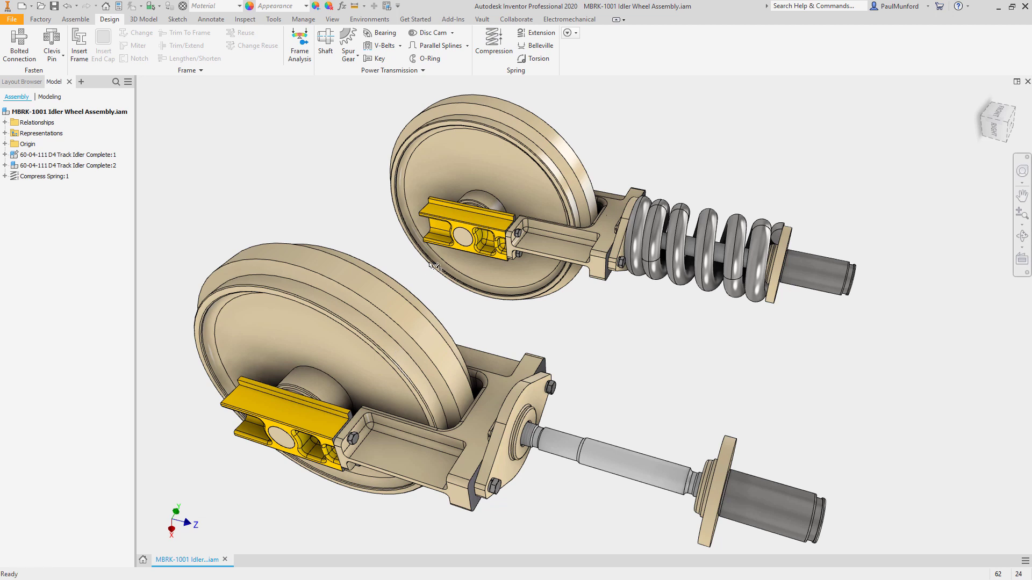
Add a second spring sub-assembly on the lower shaft from its flange face, then expand both spring nodes.
click(494, 51)
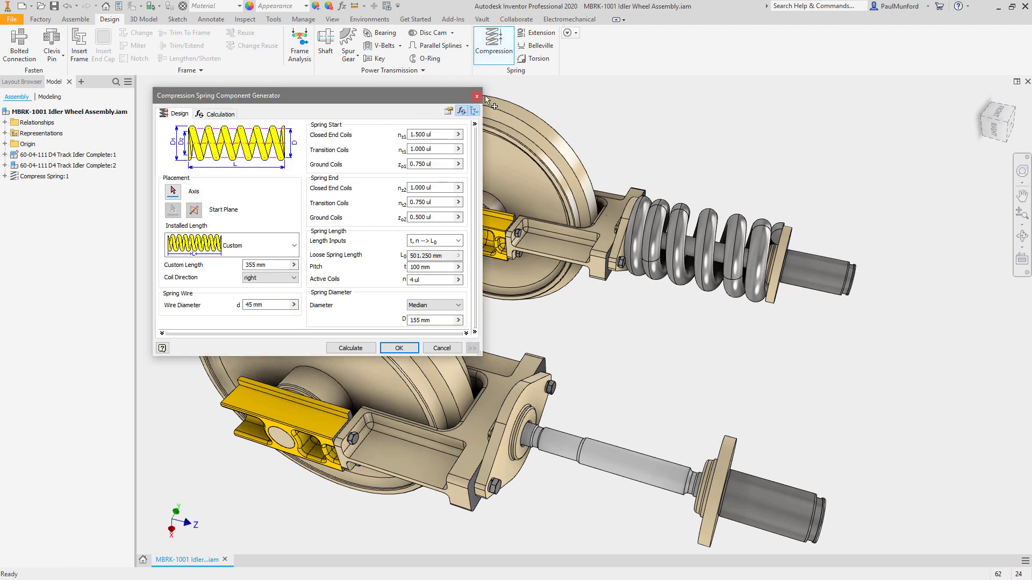
click(473, 111)
click(173, 191)
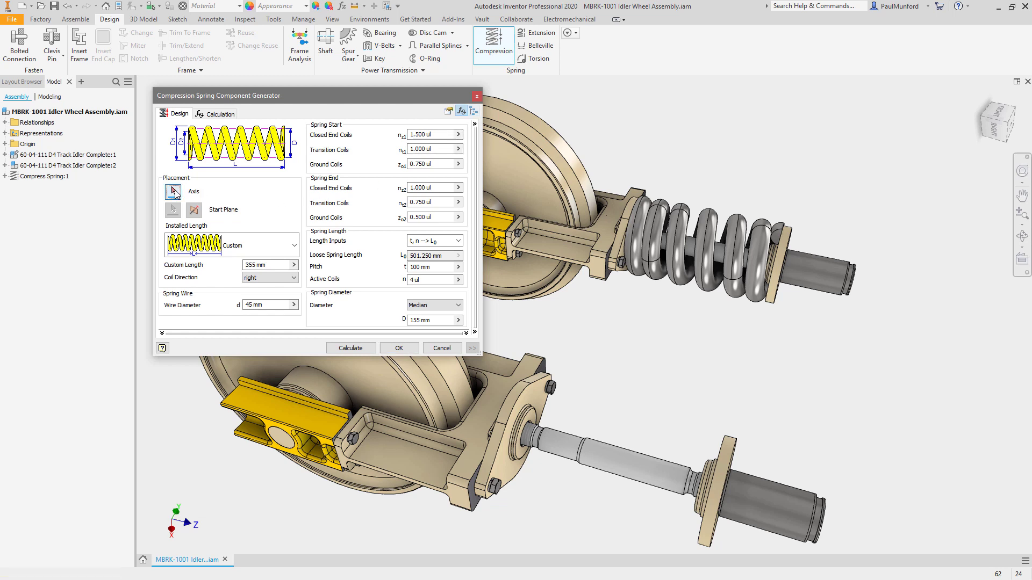
click(600, 461)
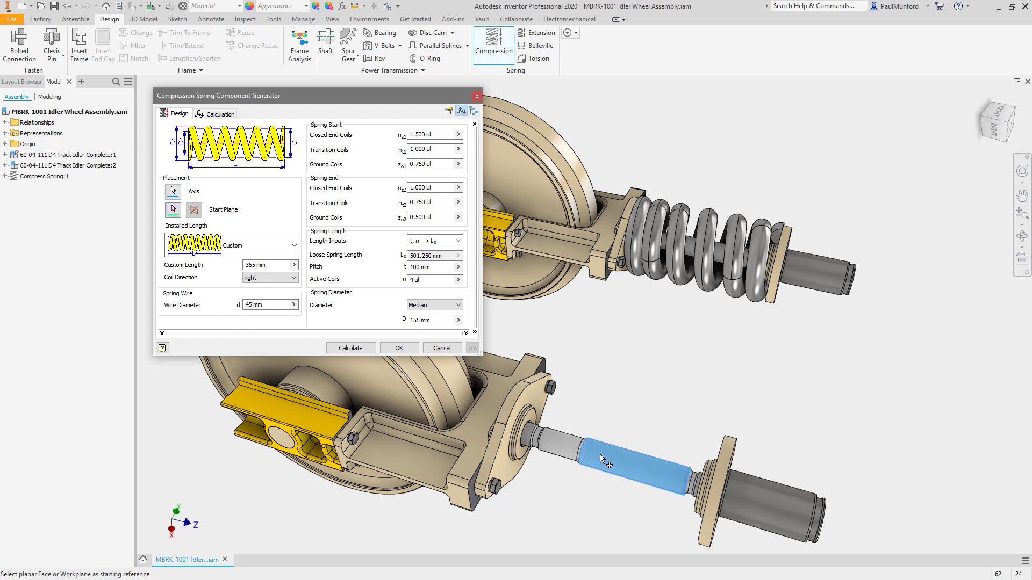
click(513, 475)
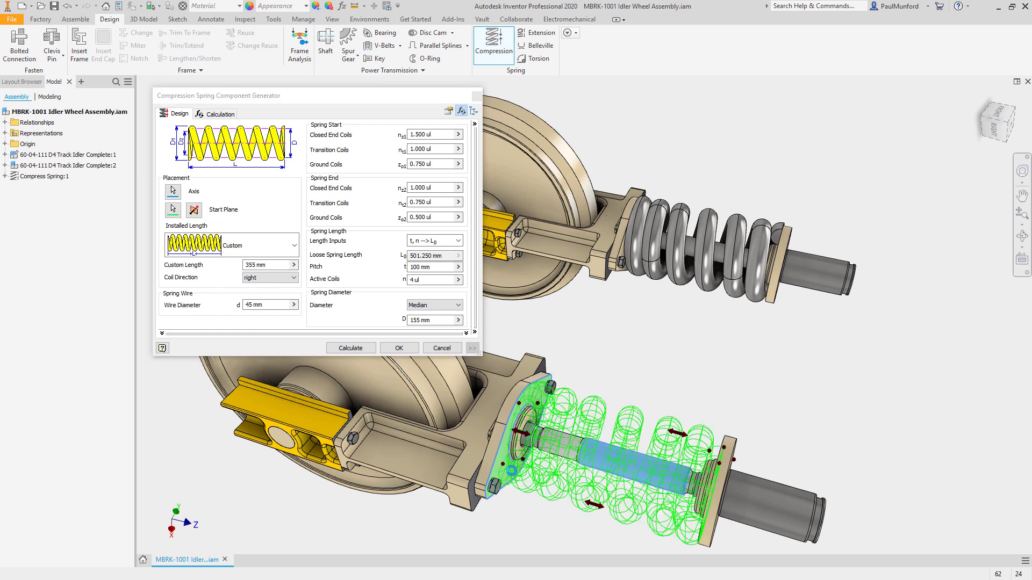
click(403, 349)
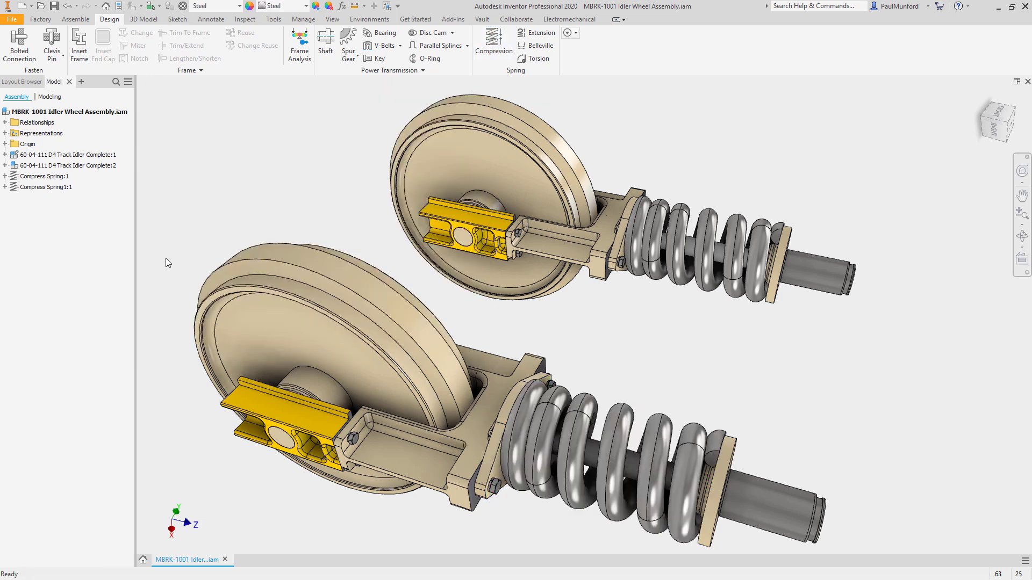
click(5, 176)
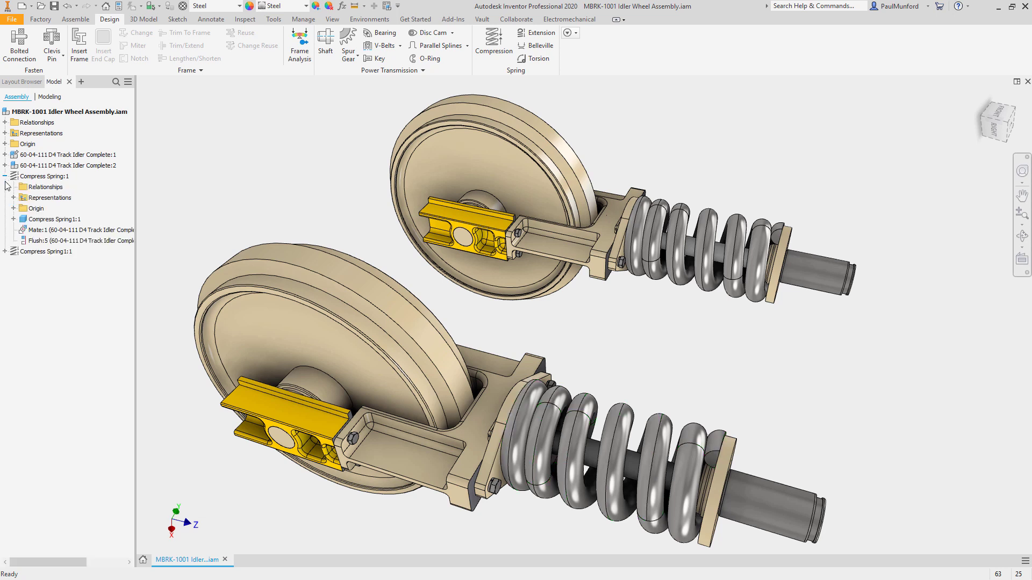
click(5, 252)
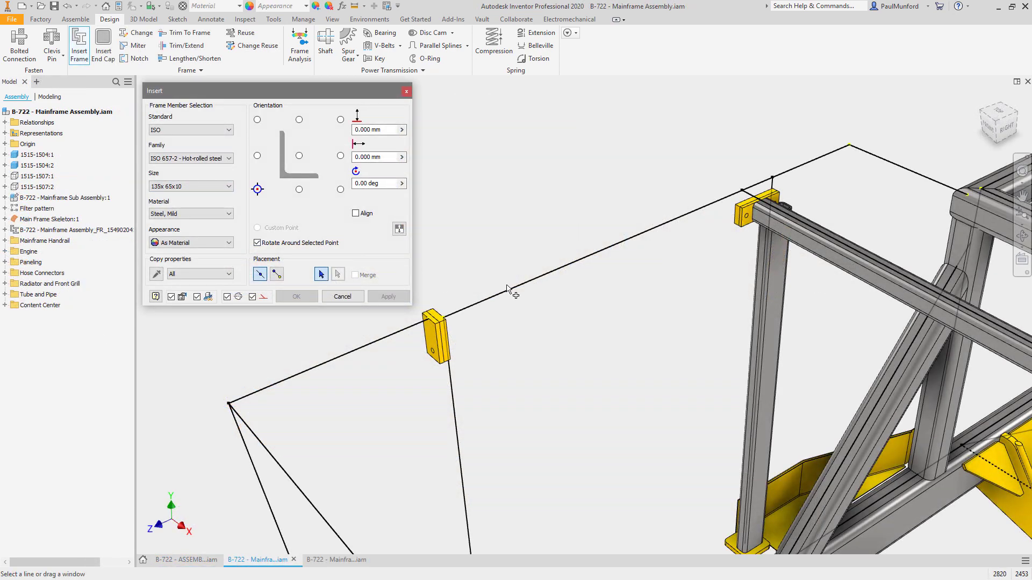
Insert frame members on three handrail sketch lines, copying the ISO 10799-2 50x50x5 square tube profile.
click(510, 289)
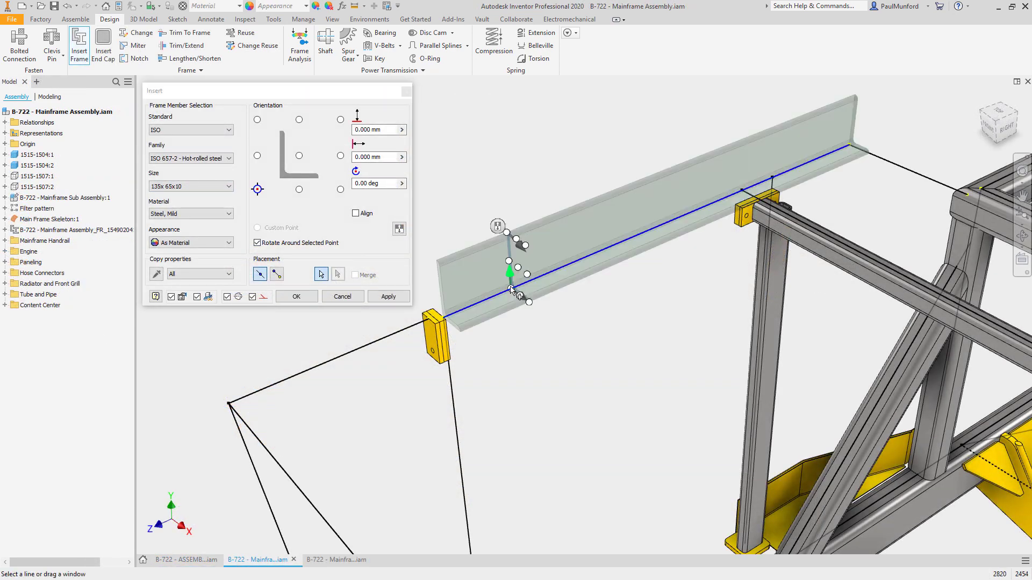
click(497, 226)
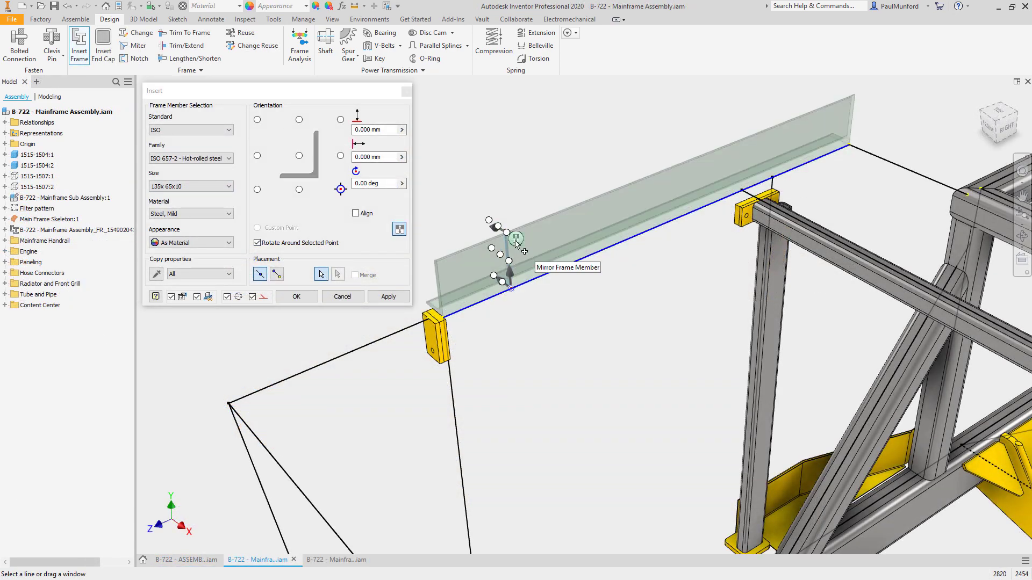
click(398, 232)
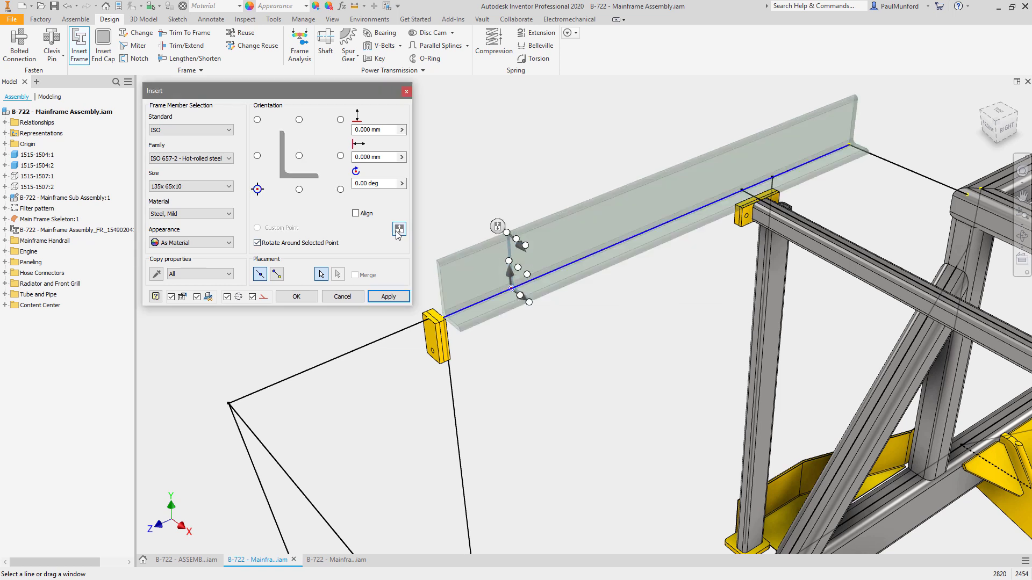
click(454, 411)
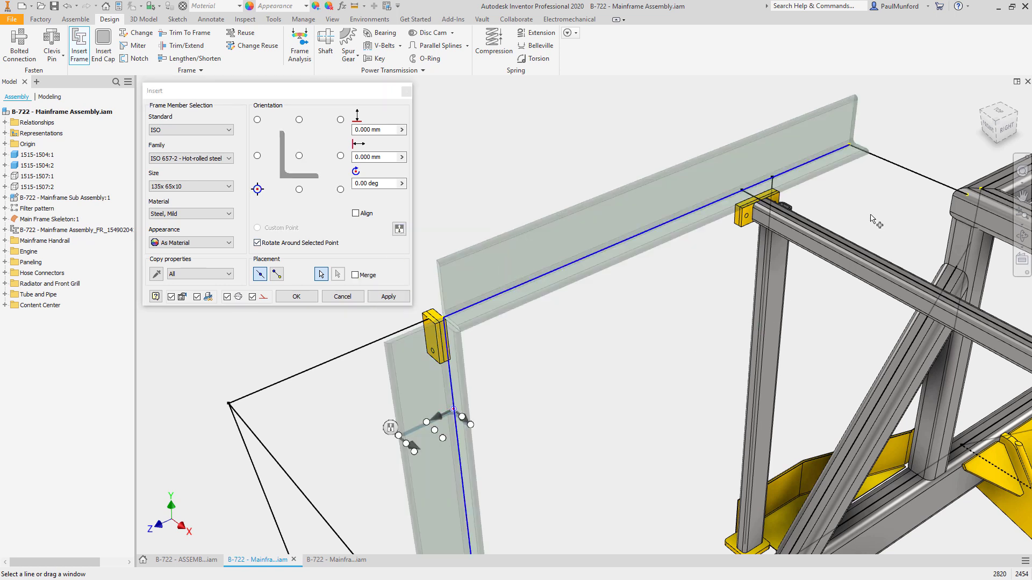
click(893, 164)
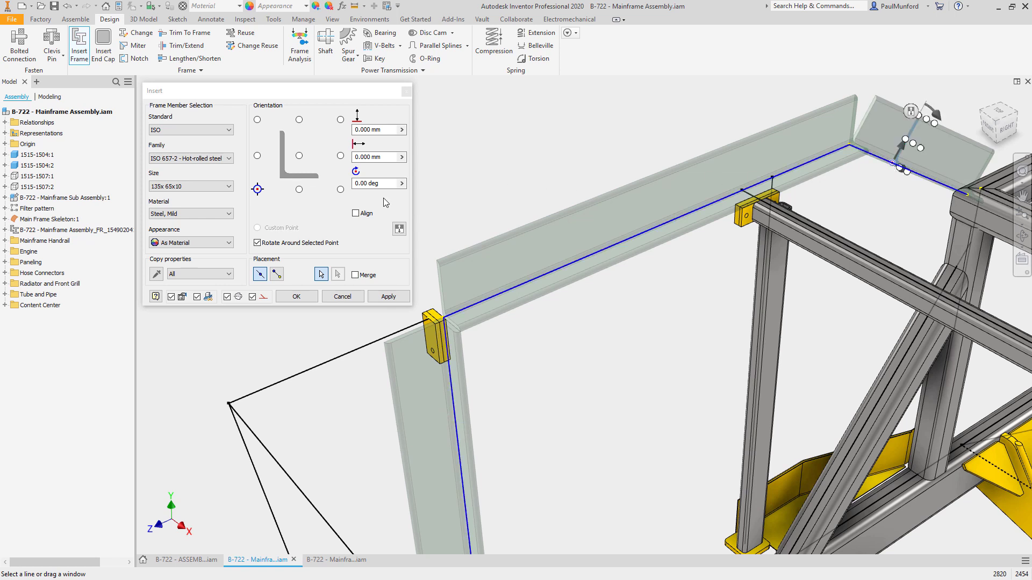
click(160, 275)
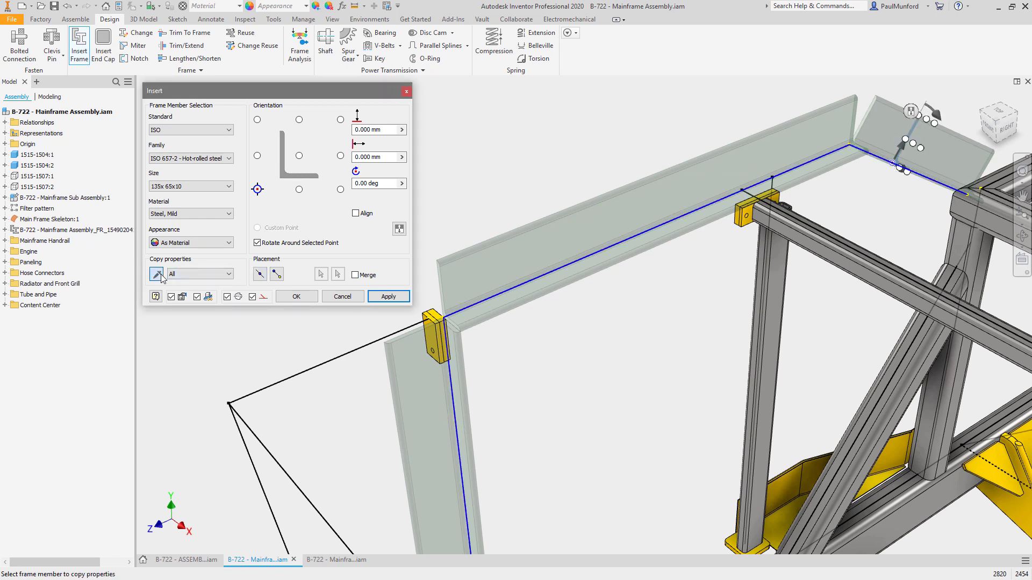
click(834, 261)
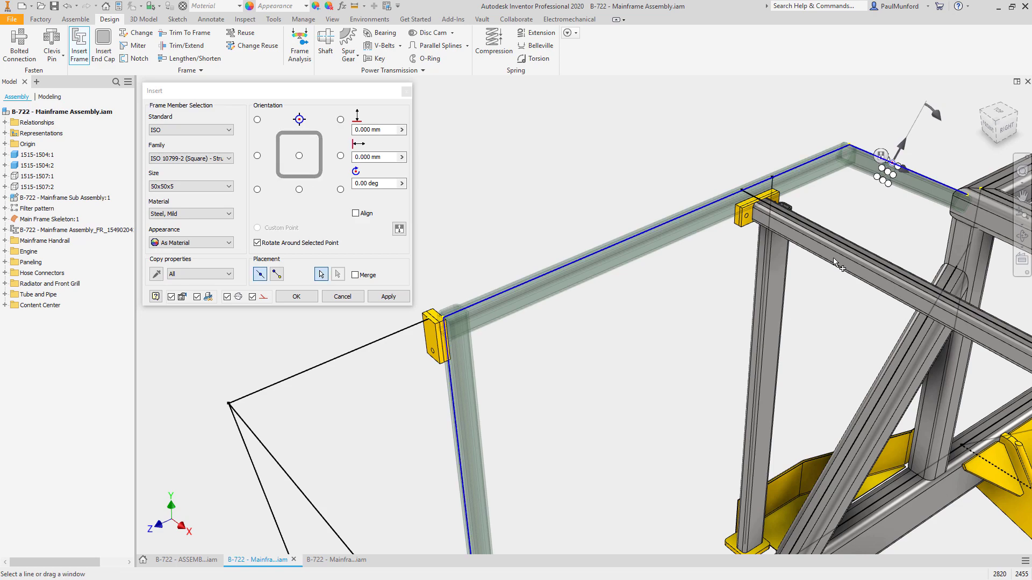
right_click(834, 262)
click(851, 264)
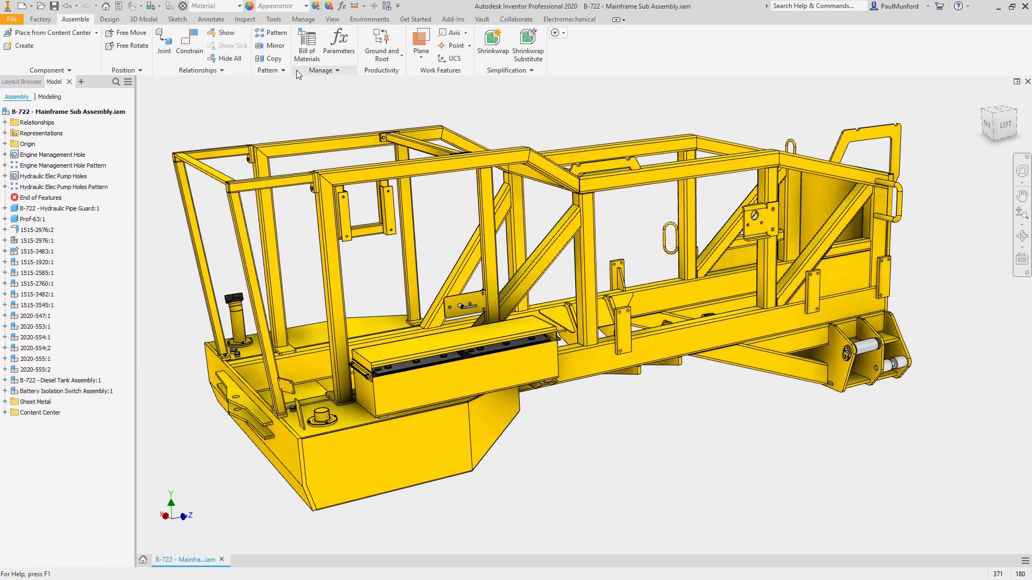
Add a Hydraulic Fluid virtual component to the sub assembly's BOM with Purchased structure.
click(306, 56)
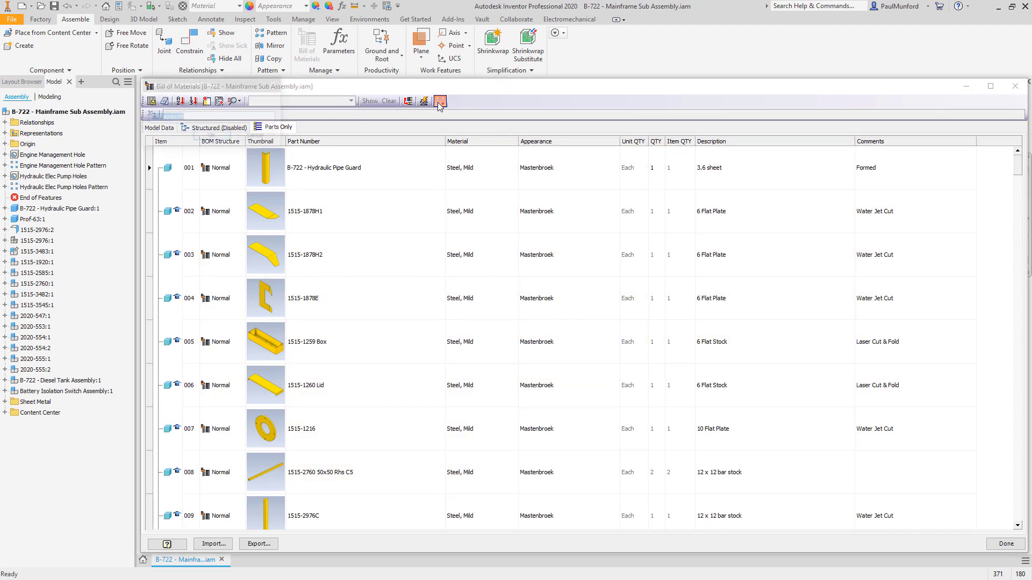
text(Hydraulic Fluid)
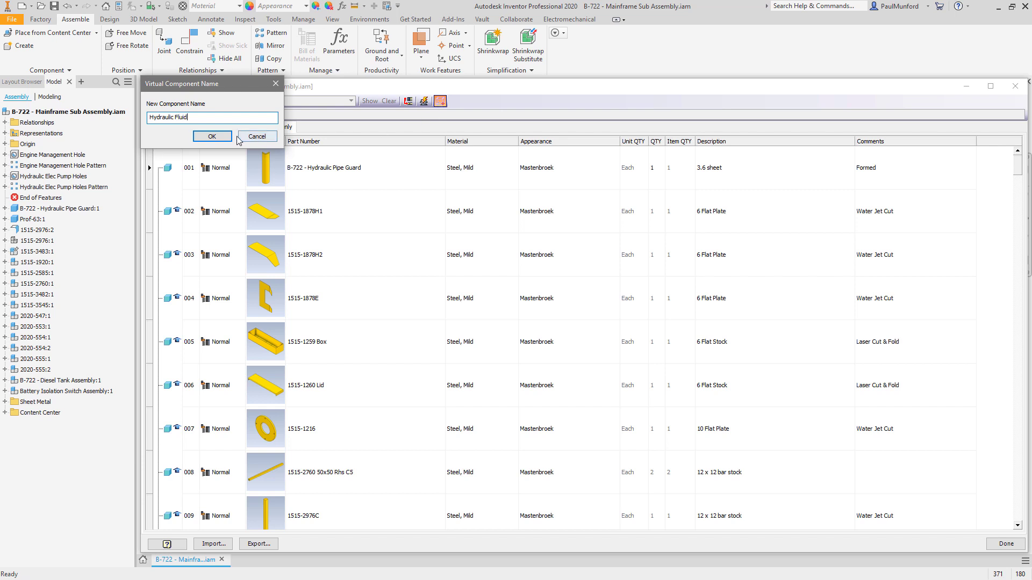
click(228, 137)
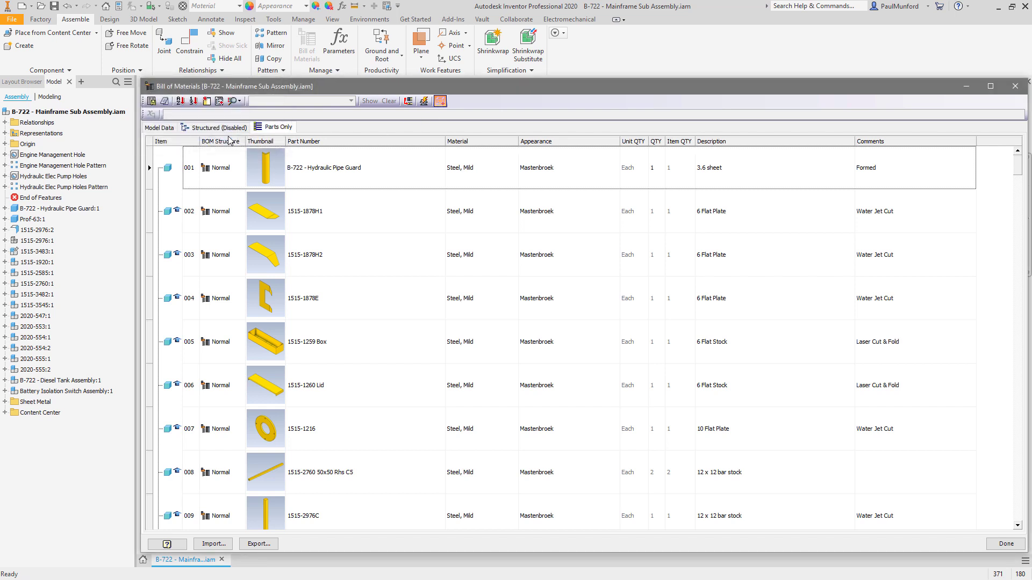
click(230, 458)
click(230, 458)
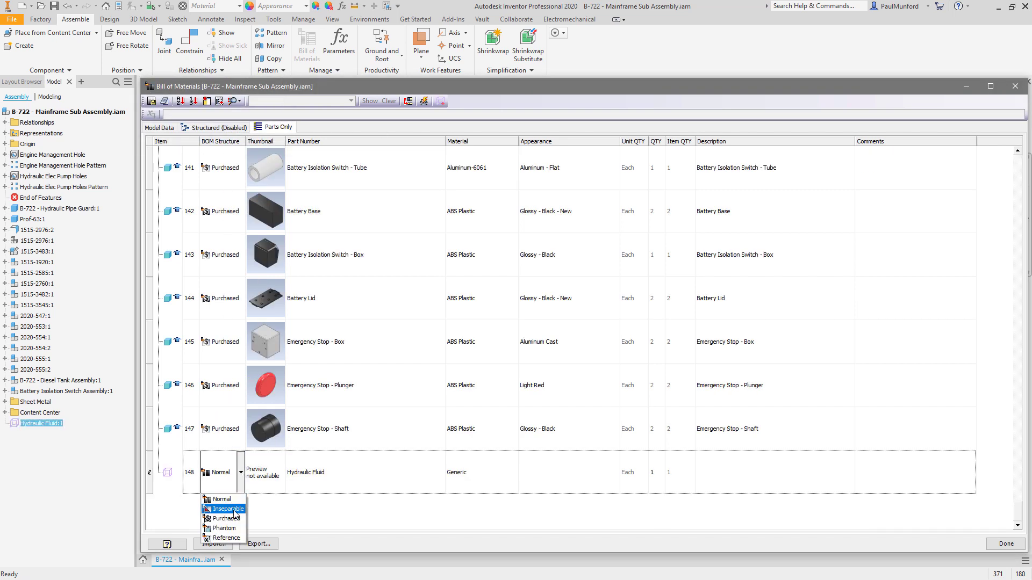
click(235, 520)
click(723, 477)
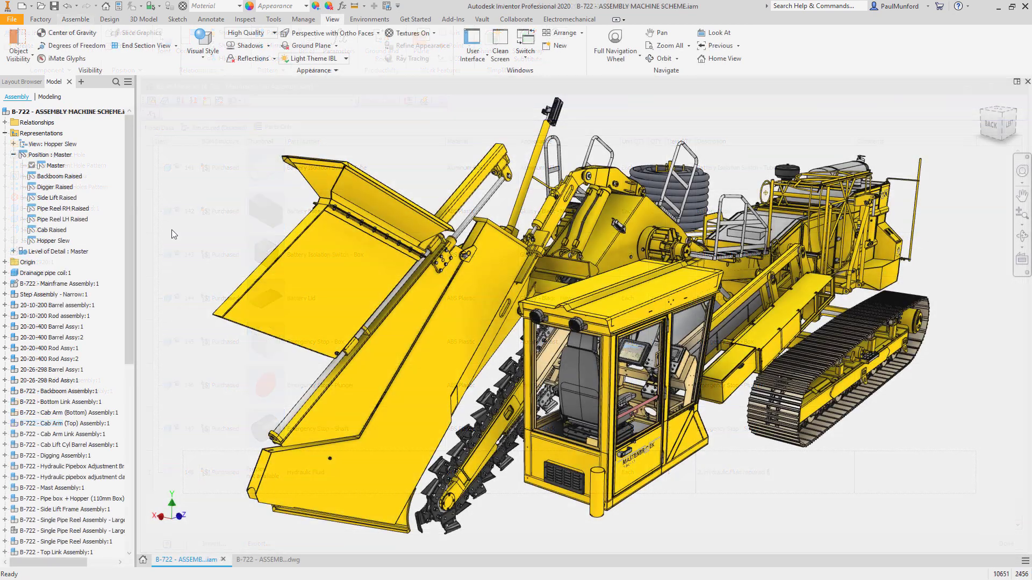
Move the Hopper Slew positional representation directly below Master and activate it.
click(54, 240)
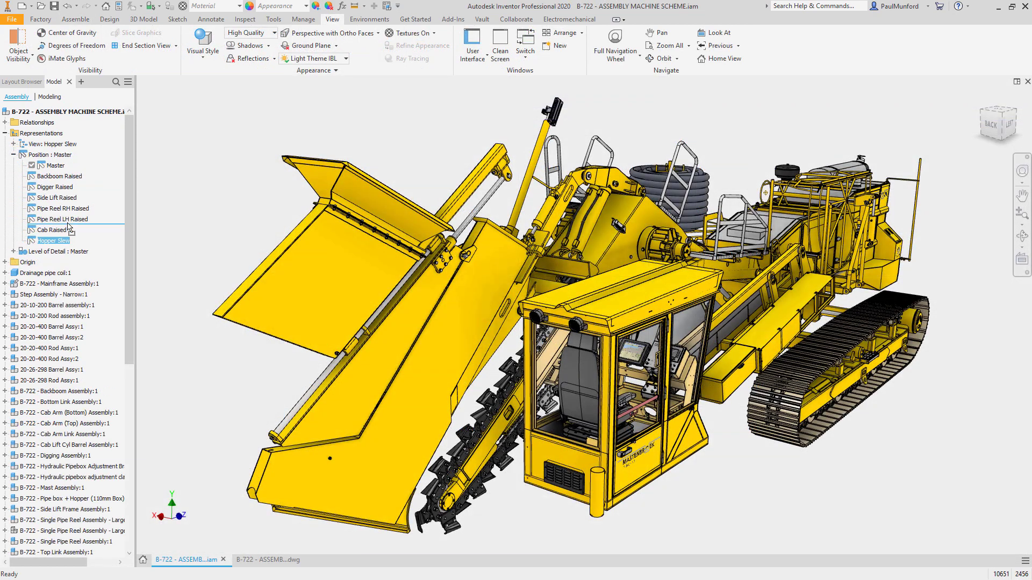
drag(68, 229, 66, 173)
right_click(66, 173)
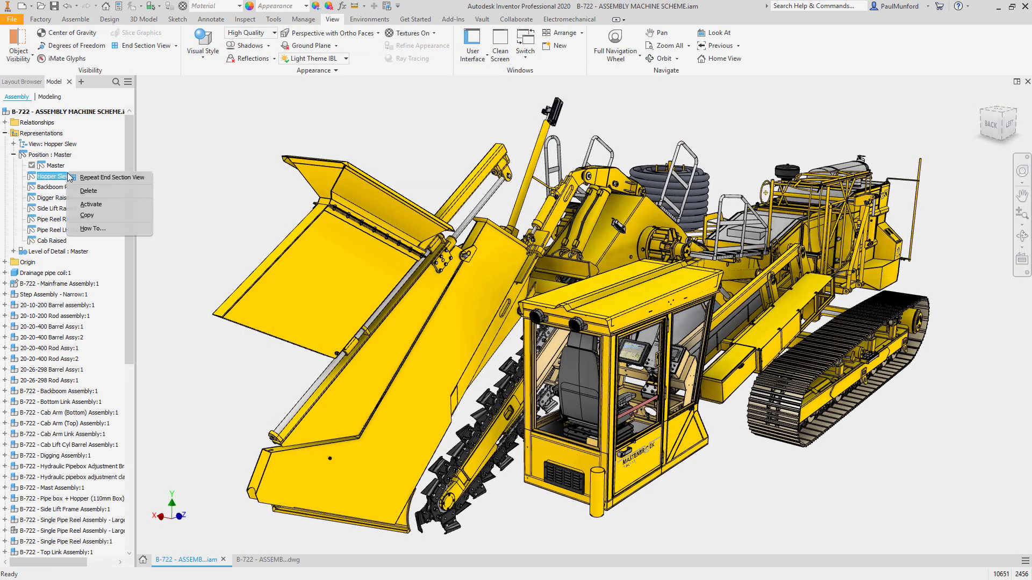
click(85, 205)
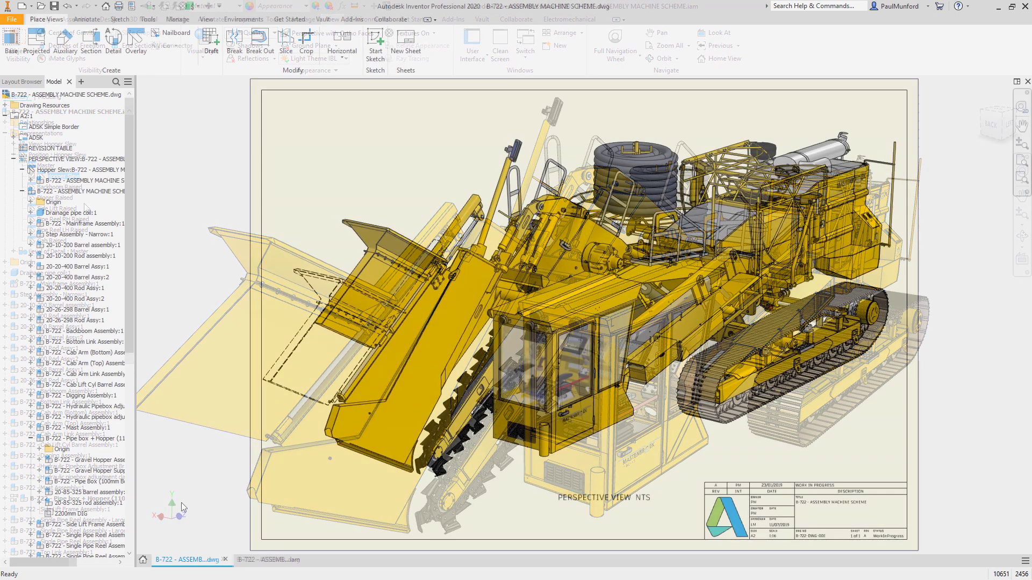
Add custom iProperty General Notes: 'Components to be stamped with part number' to Gravel Hopper Assembly.
click(80, 460)
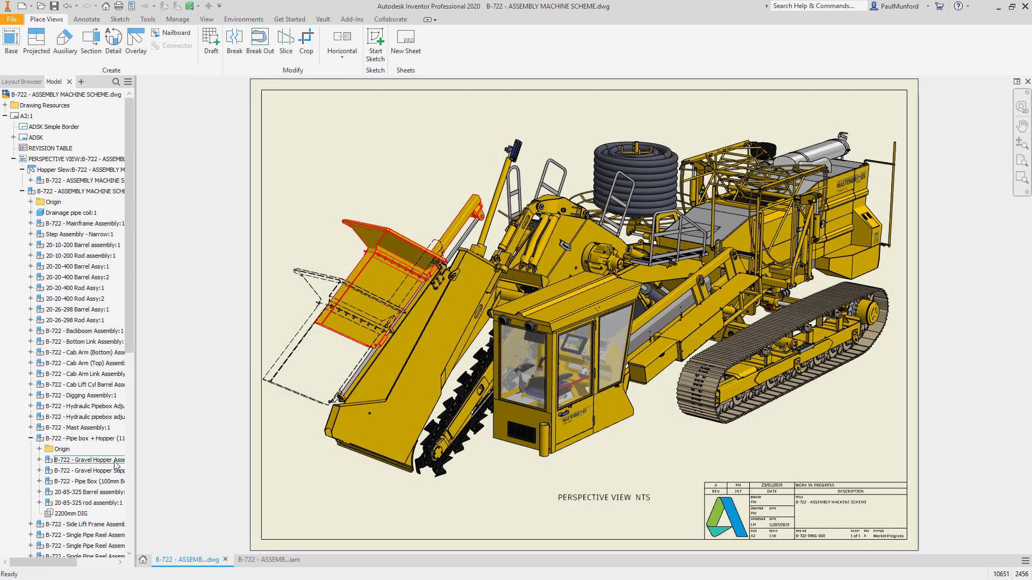
right_click(114, 460)
click(145, 556)
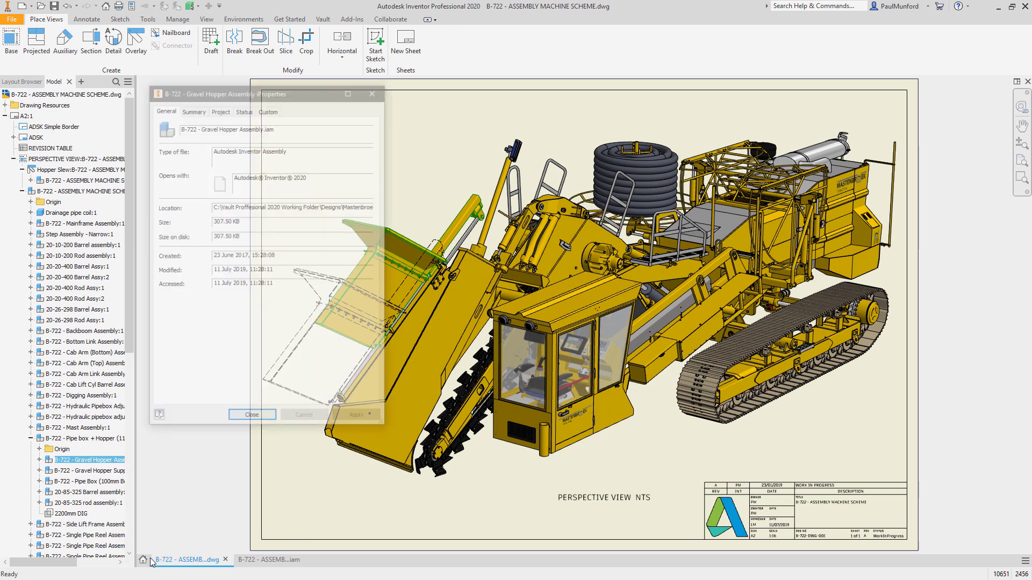
click(269, 109)
text(General Notes)
key(Tab)
key(Tab)
text(Co)
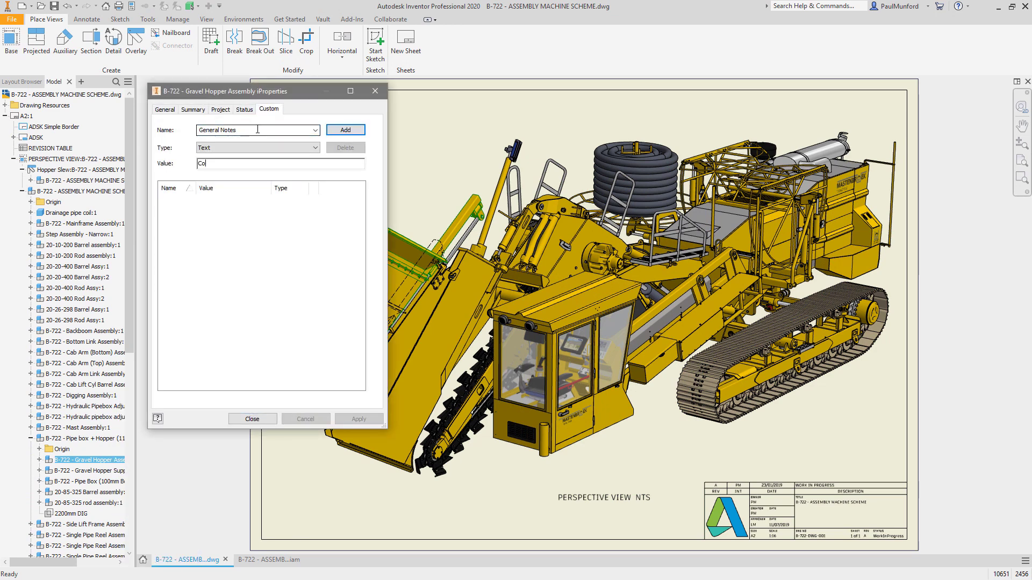
text(mponents to be stamped with part number)
key(Return)
Add Fabrication notes ('Welding to be in acordance') and Machined Components ('Remove all burrs and sharp edges'), then save.
text(Fabrication notes)
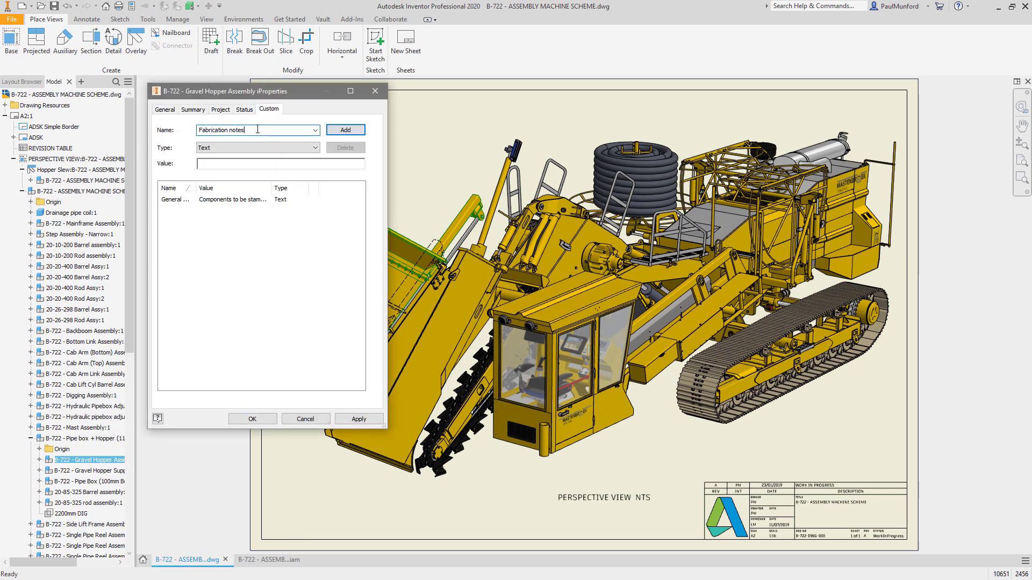
text(Welding to be in acordance with BS EB 1011-1:1)
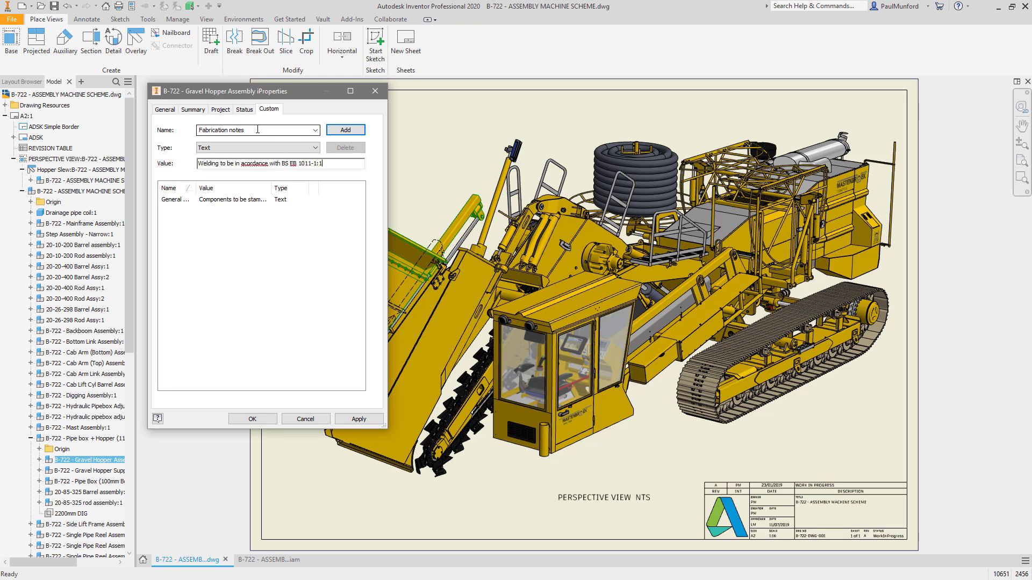
key(Return)
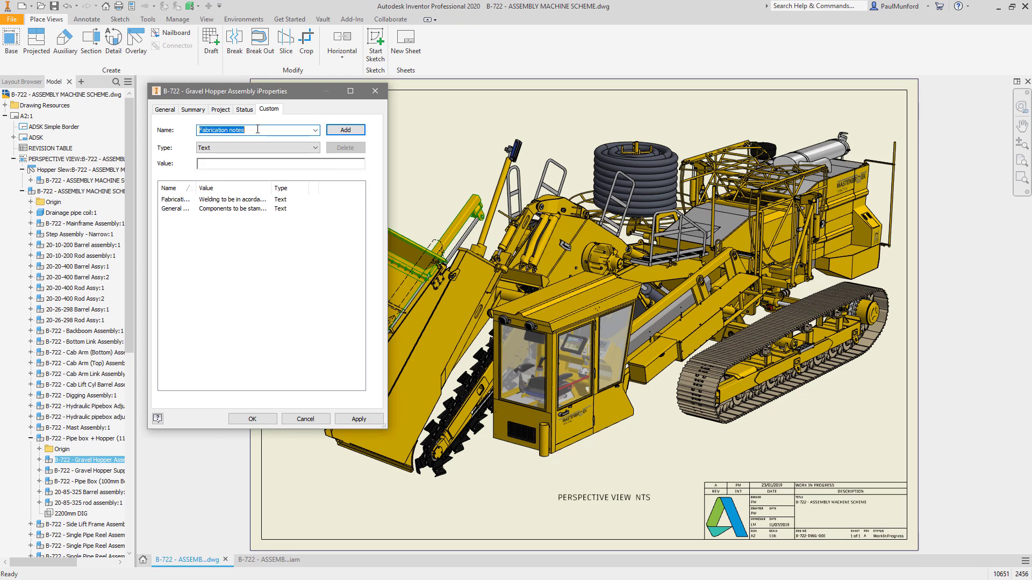
text(Machined Components)
key(Tab)
text(Remove al)
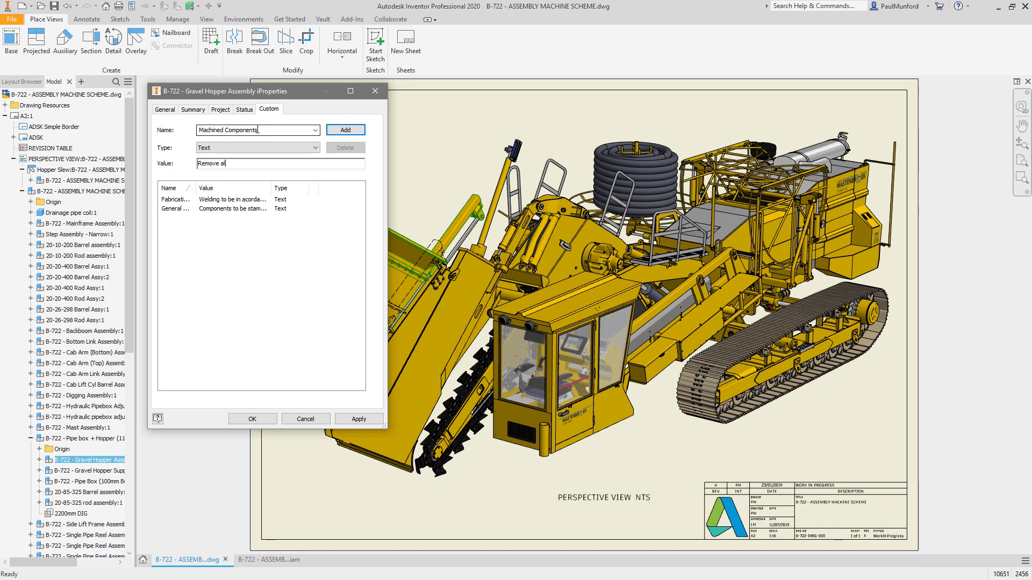
text(l burrs and sharp edges)
key(Return)
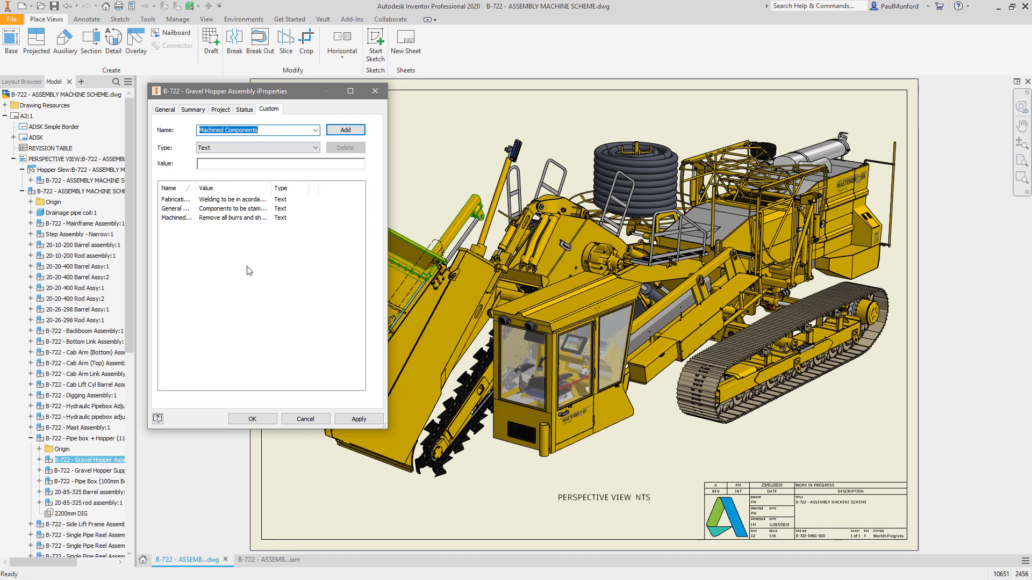
click(246, 421)
Correct 'acordance' to 'accordance' in the Fabrication notes custom property value.
right_click(86, 460)
click(140, 560)
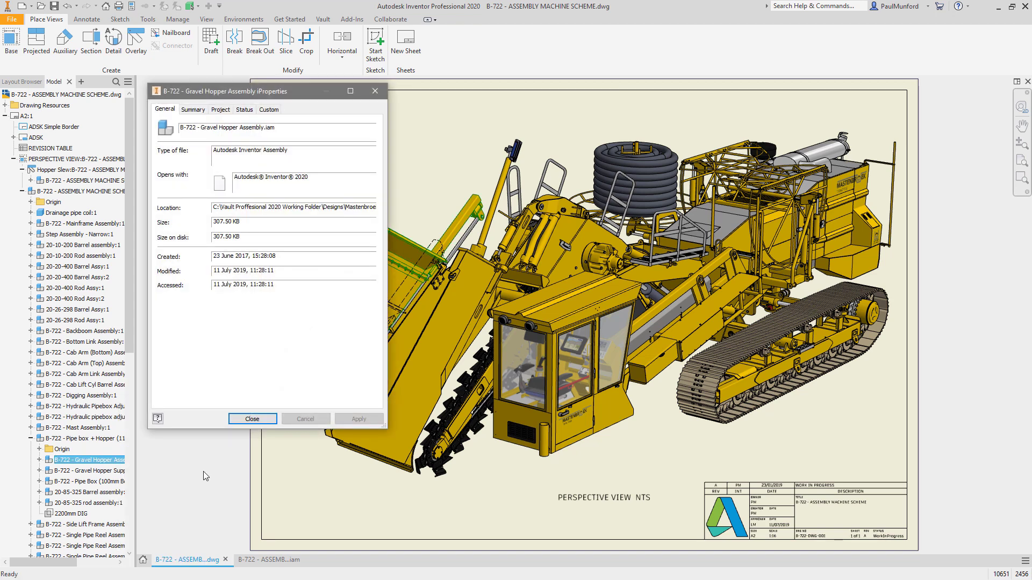
click(269, 110)
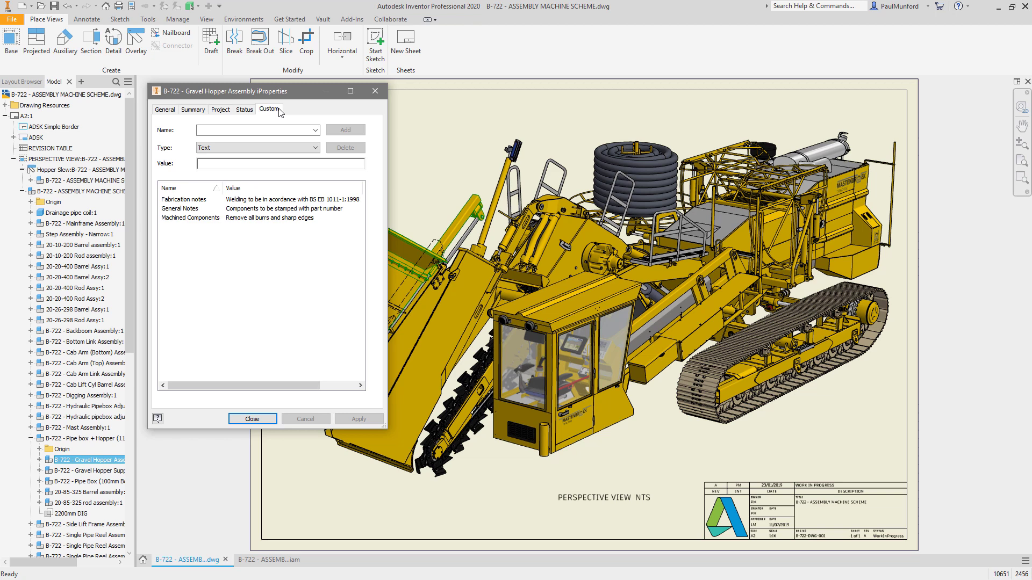
click(270, 200)
click(263, 163)
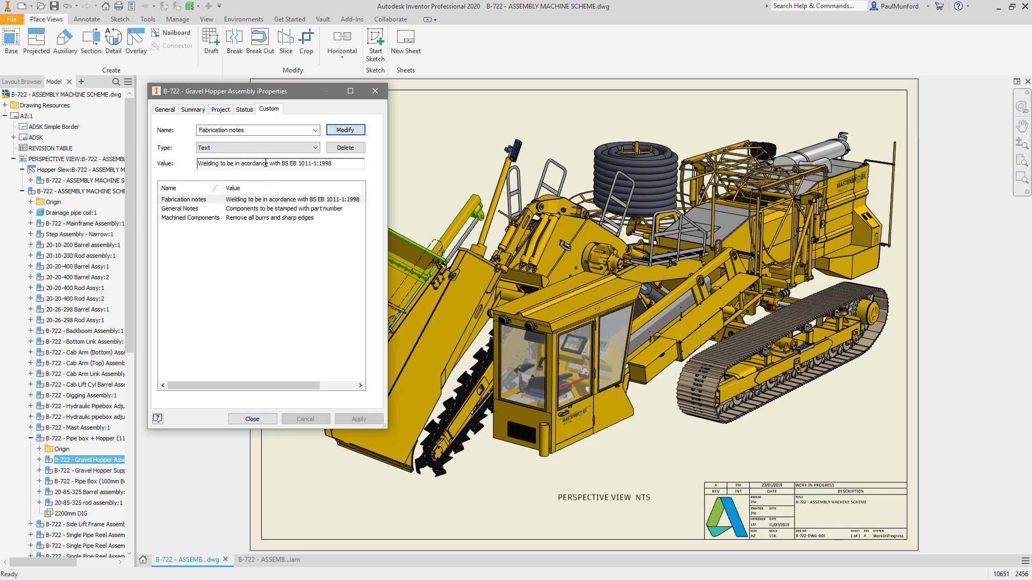
right_click(266, 163)
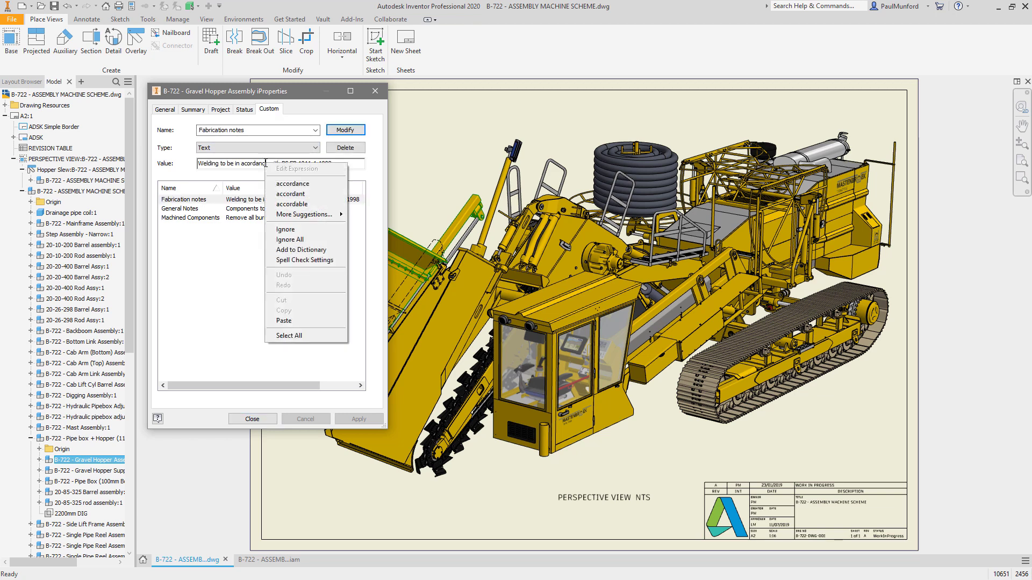
click(292, 184)
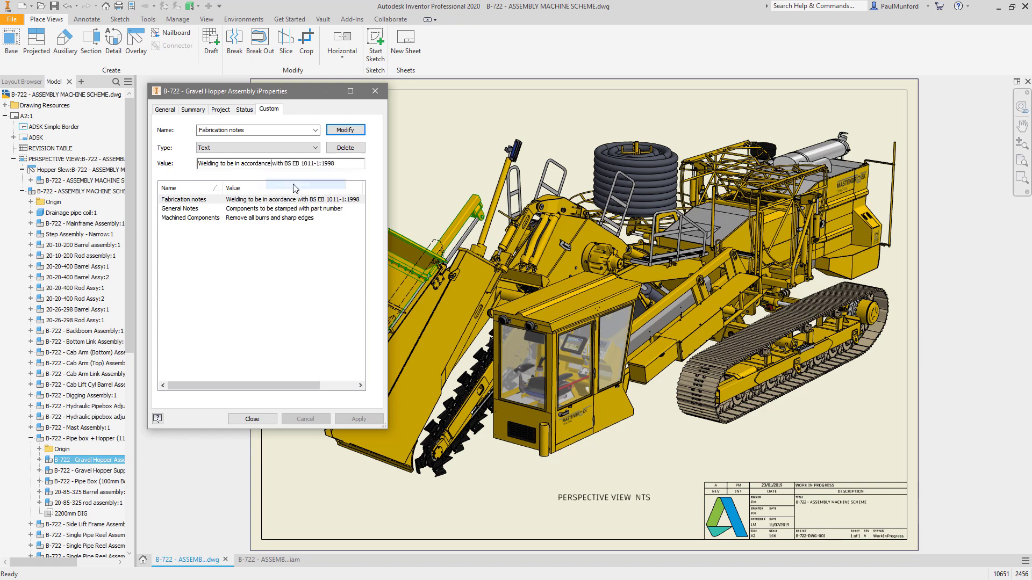
click(333, 132)
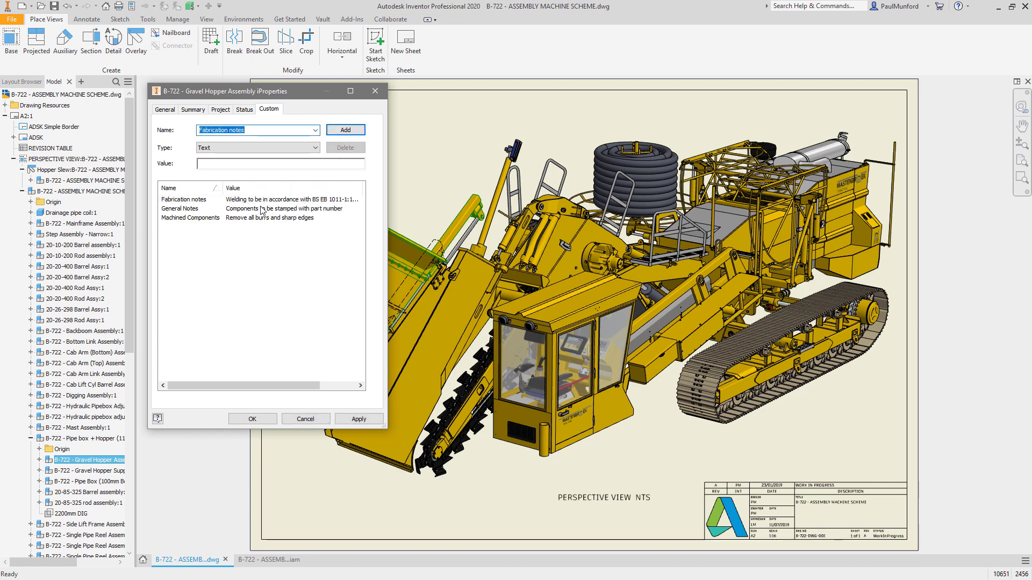
Delete the General Notes and Machined Components custom properties.
click(243, 218)
ctrl+click(243, 211)
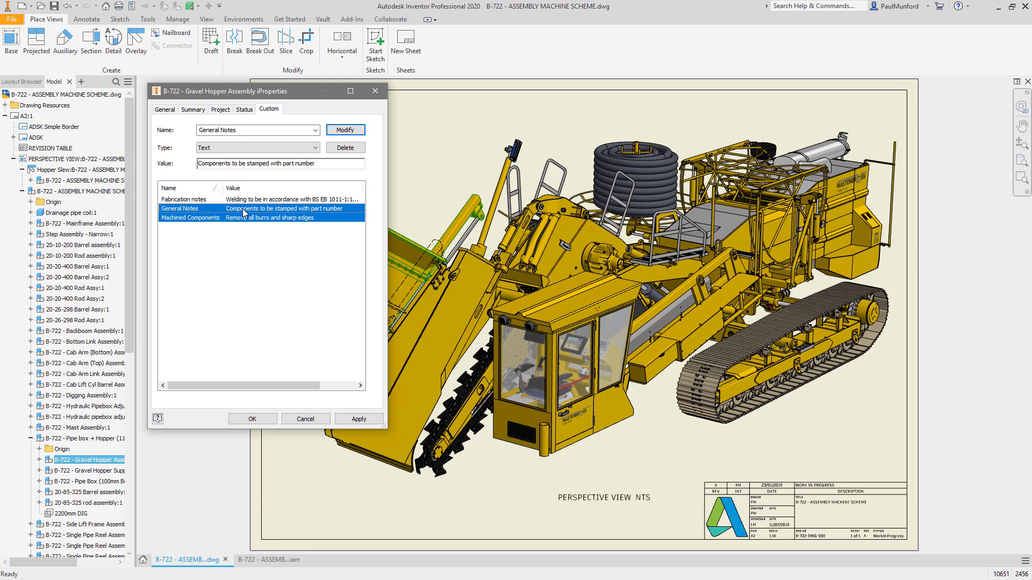
click(345, 147)
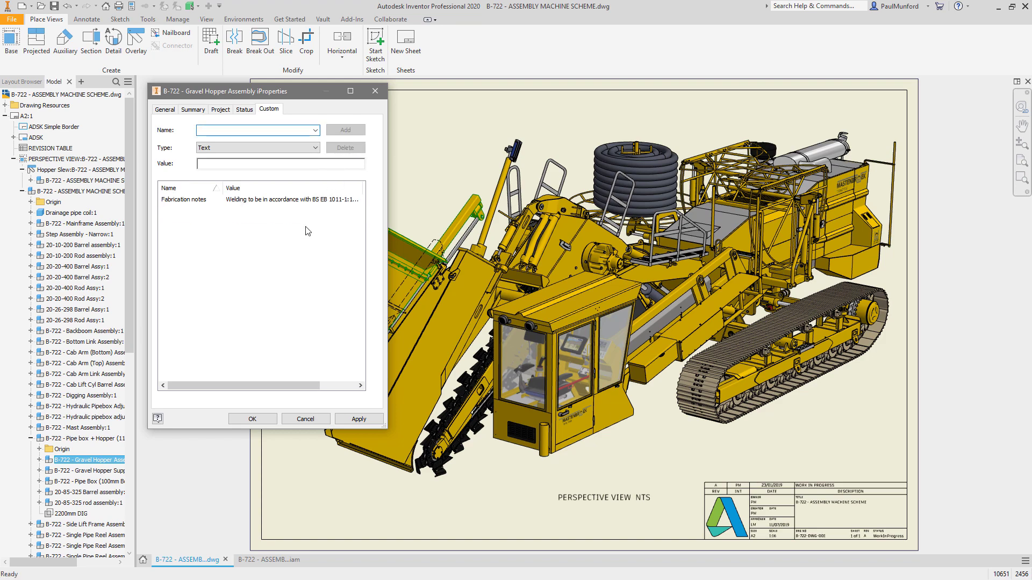
Open the What's New for Inventor 2020.1 help page from the Inventor Ideas board.
middle_click(71, 268)
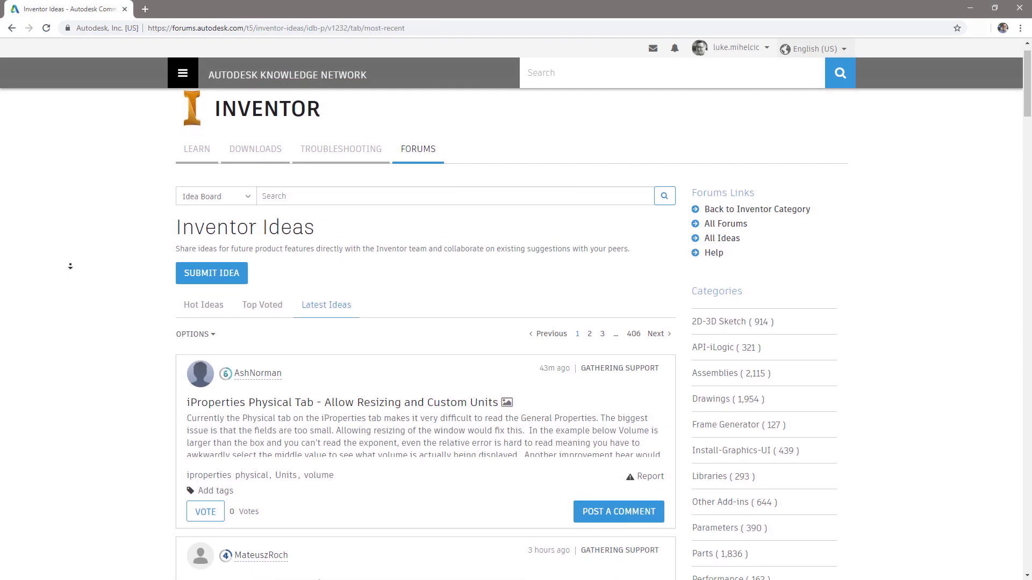